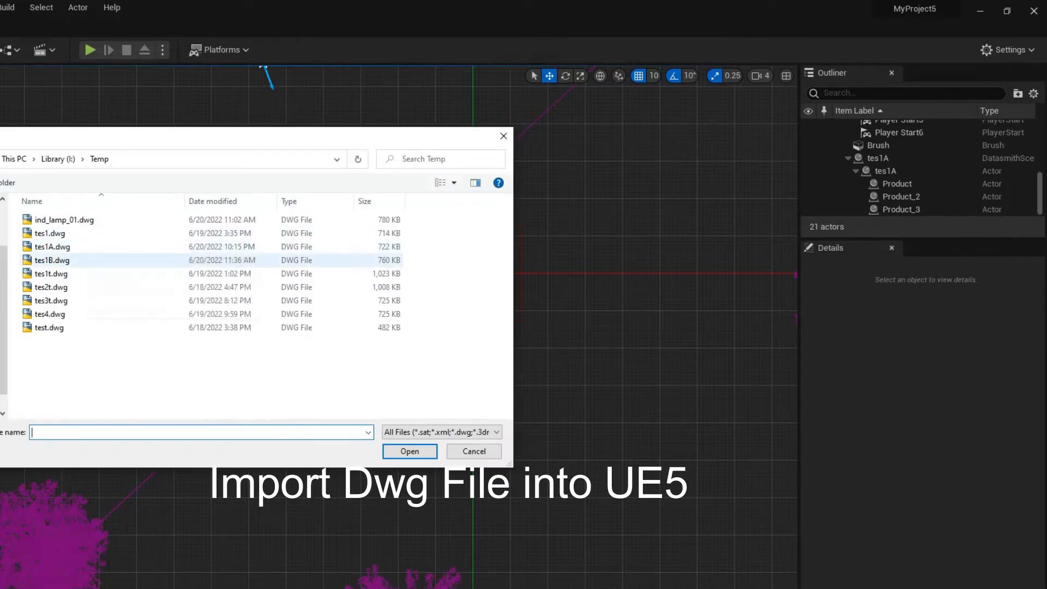
# - Import tes1A.dwg from the Temp folder through Datasmith into the project's Content folder with the default import options
pyautogui.click(76, 247)
pyautogui.click(410, 451)
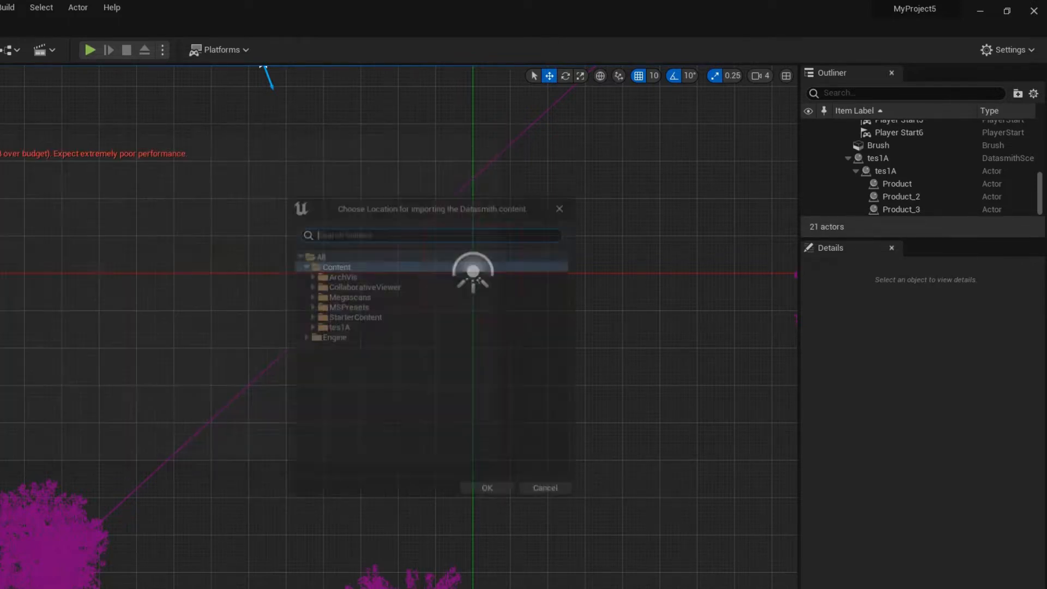
pyautogui.click(484, 491)
pyautogui.click(501, 468)
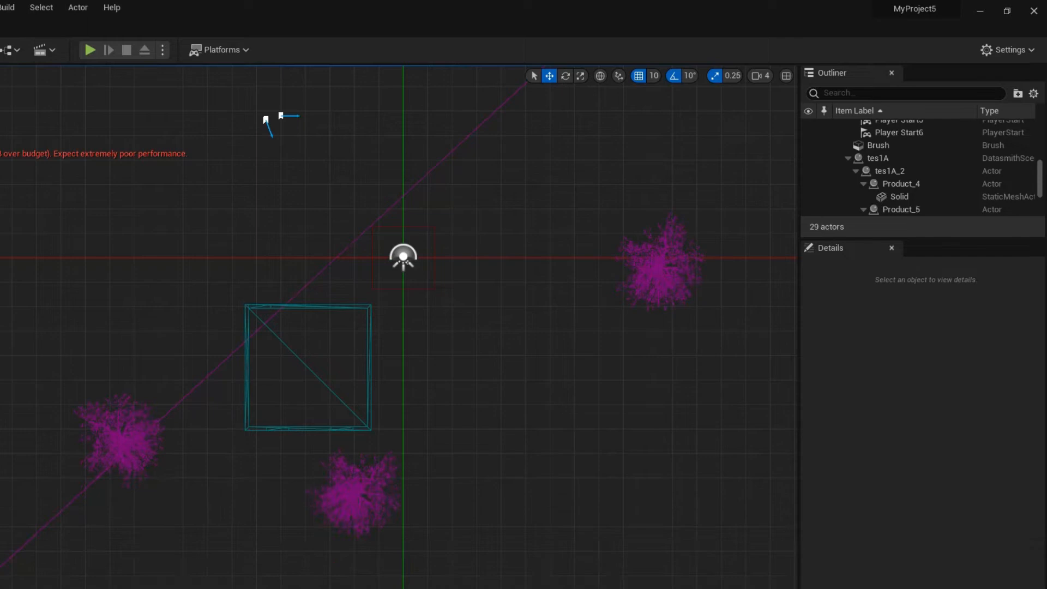
# - Switch the viewport to perspective view and look around the interior of the imported room
pyautogui.hotkey('alt', 'g')
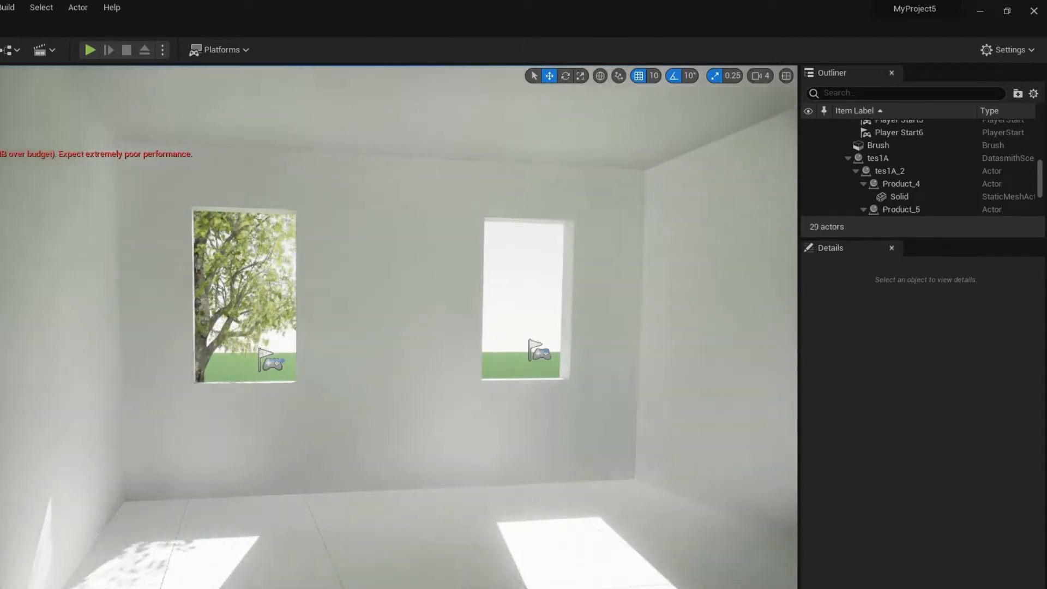
pyautogui.moveTo(399, 327); pyautogui.dragTo(497, 327, button='right')
pyautogui.moveTo(497, 327); pyautogui.dragTo(388, 327, button='right')
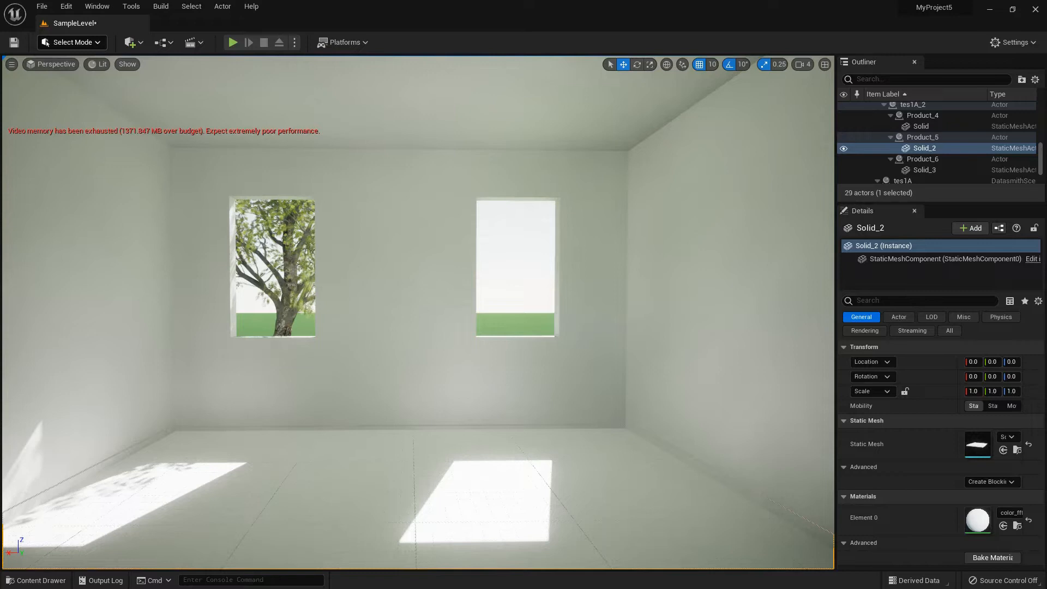
# - Search the plugins for "model" and check that the modeling tools plugins are enabled
pyautogui.click(66, 6)
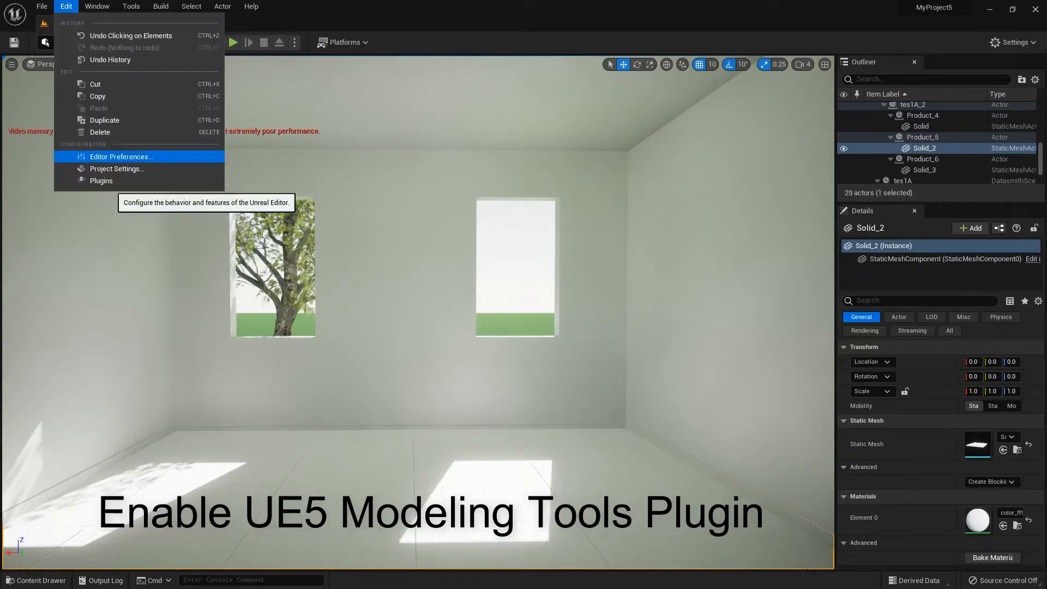
pyautogui.click(93, 179)
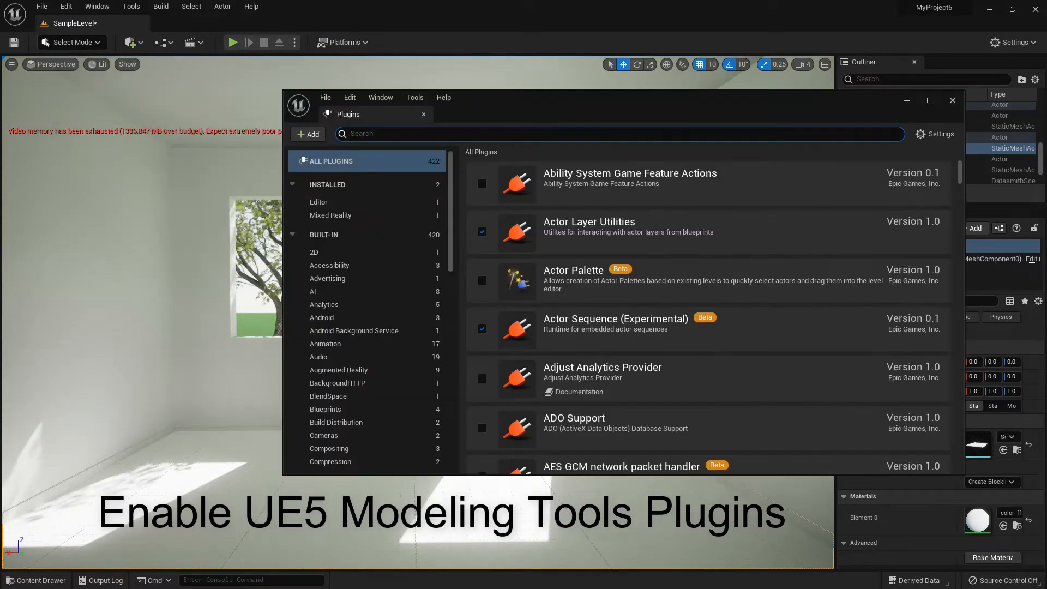
pyautogui.write('model')
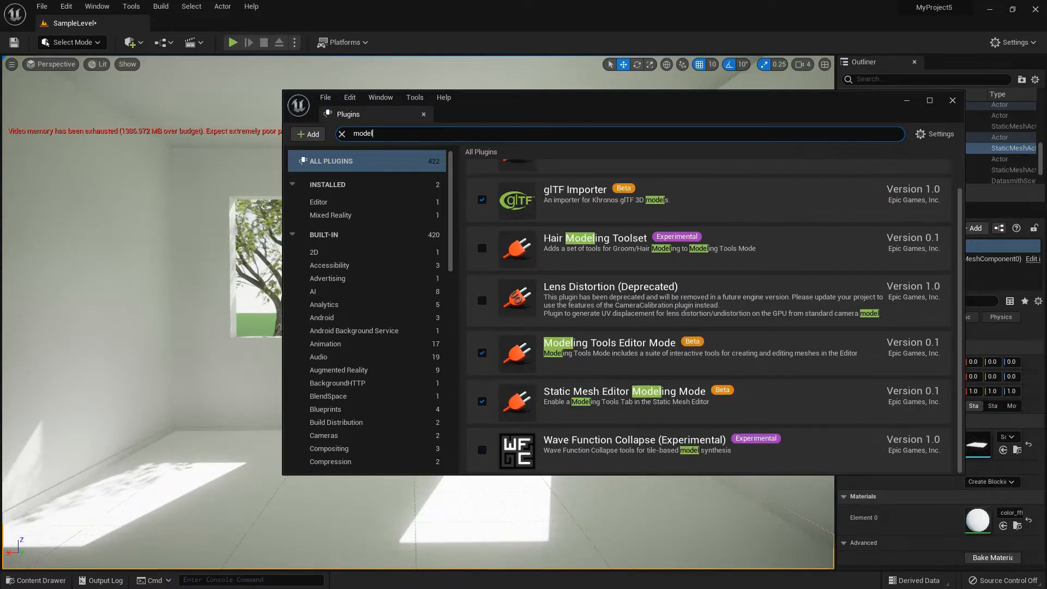
pyautogui.click(952, 100)
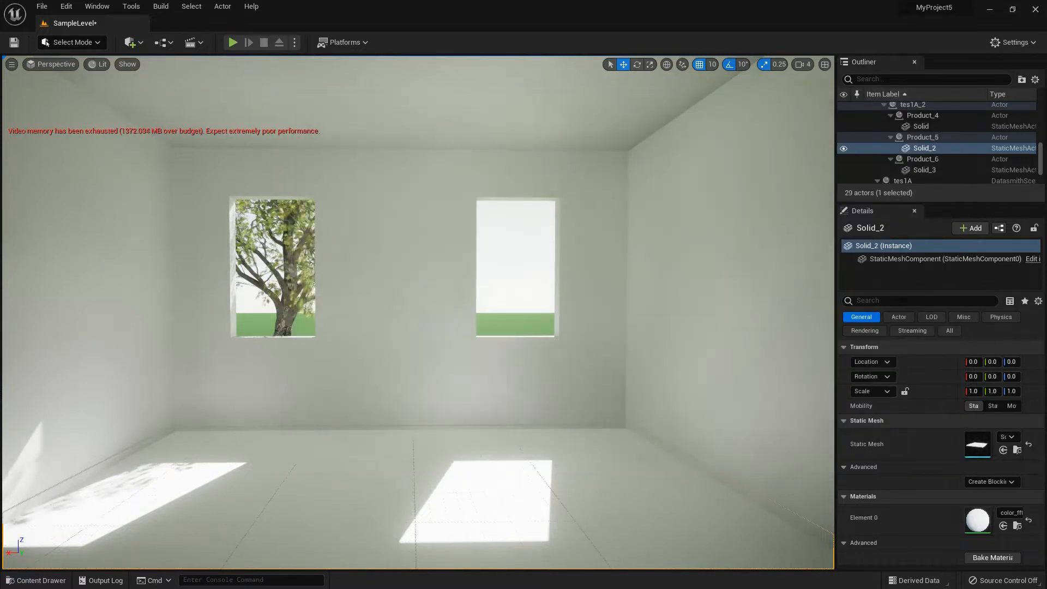
# - Switch the editor from Select mode to Modeling mode
pyautogui.click(71, 42)
pyautogui.click(71, 42)
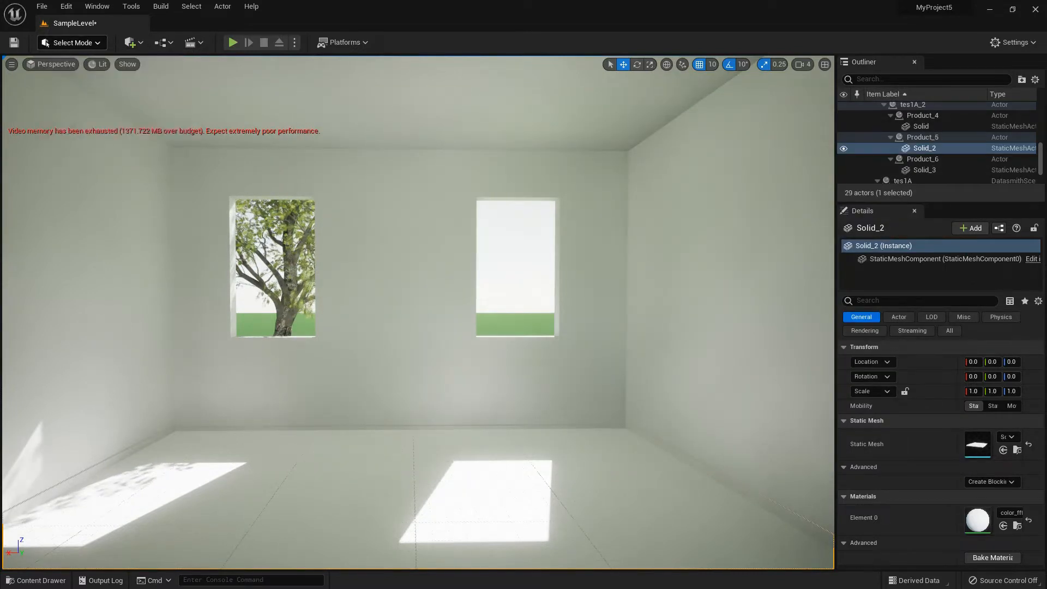
pyautogui.click(71, 42)
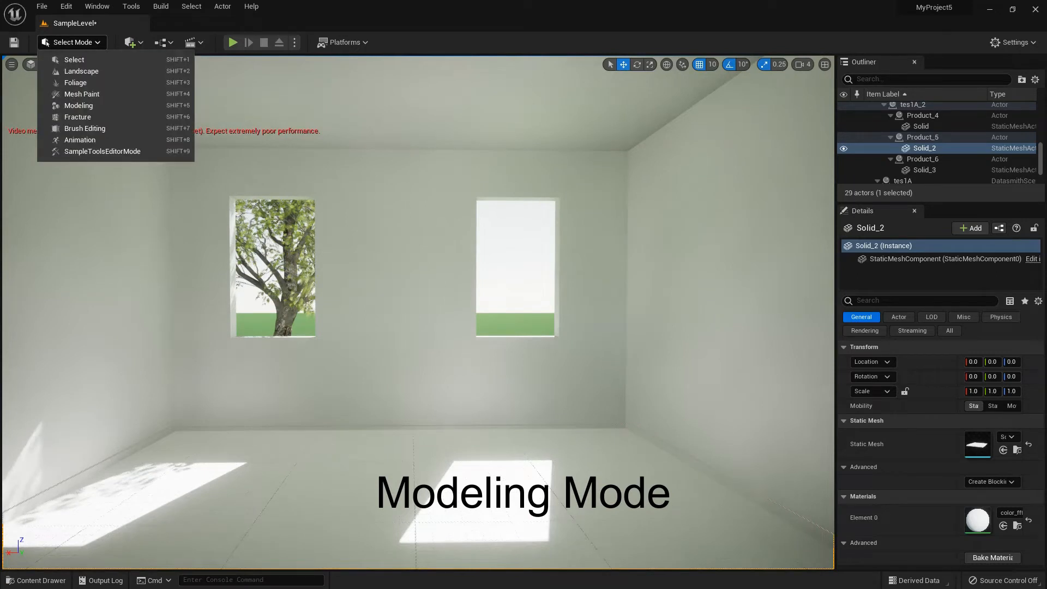
pyautogui.click(82, 106)
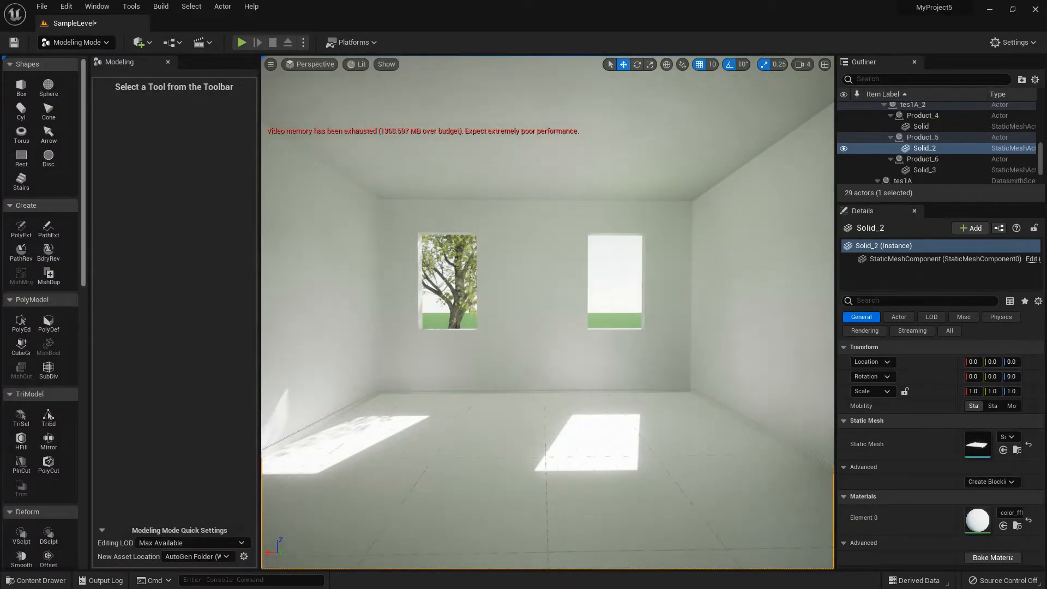
# - Repack the UVs of the selected floor mesh with the UV Layout tool on channel UV 0
pyautogui.scroll(-10, 41, 310)
pyautogui.scroll(-2, 41, 311)
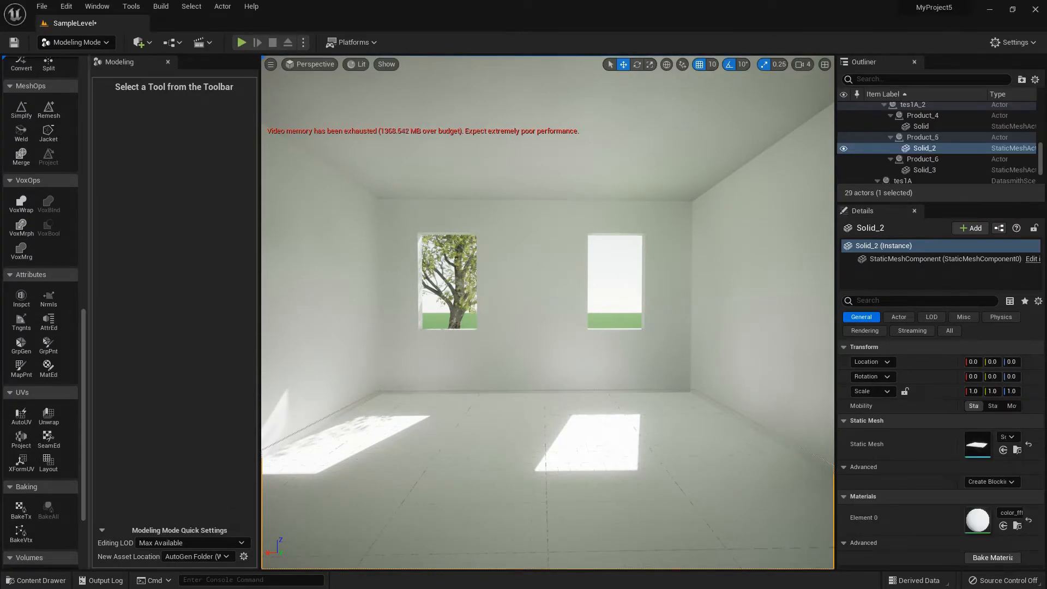
pyautogui.click(48, 461)
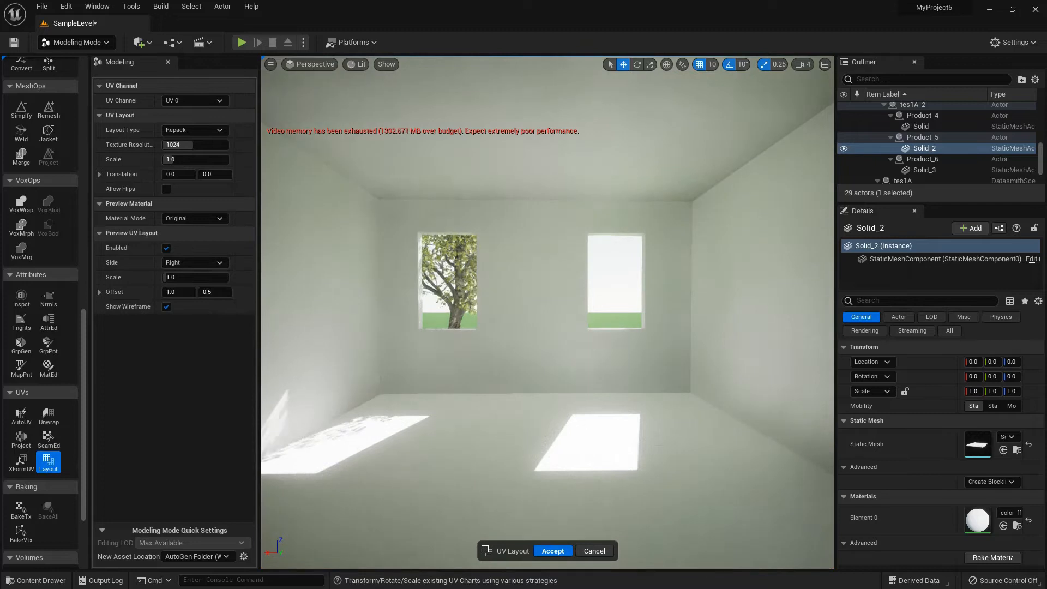
pyautogui.press('Return')
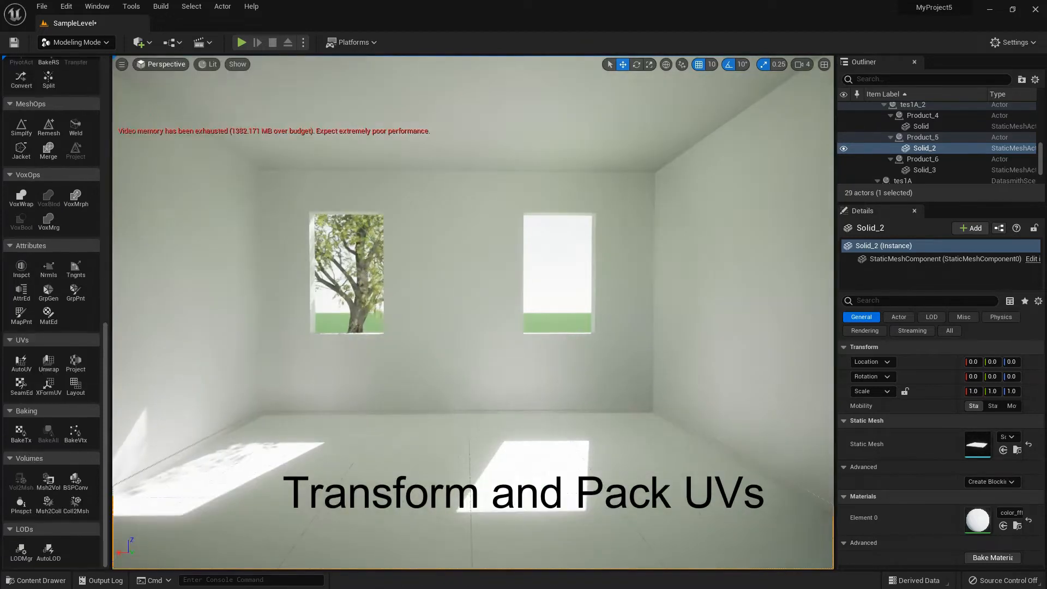
# - Find the Patterned Floor Tiles material among the tile surfaces in Quixel Bridge and add it to the project
pyautogui.click(140, 42)
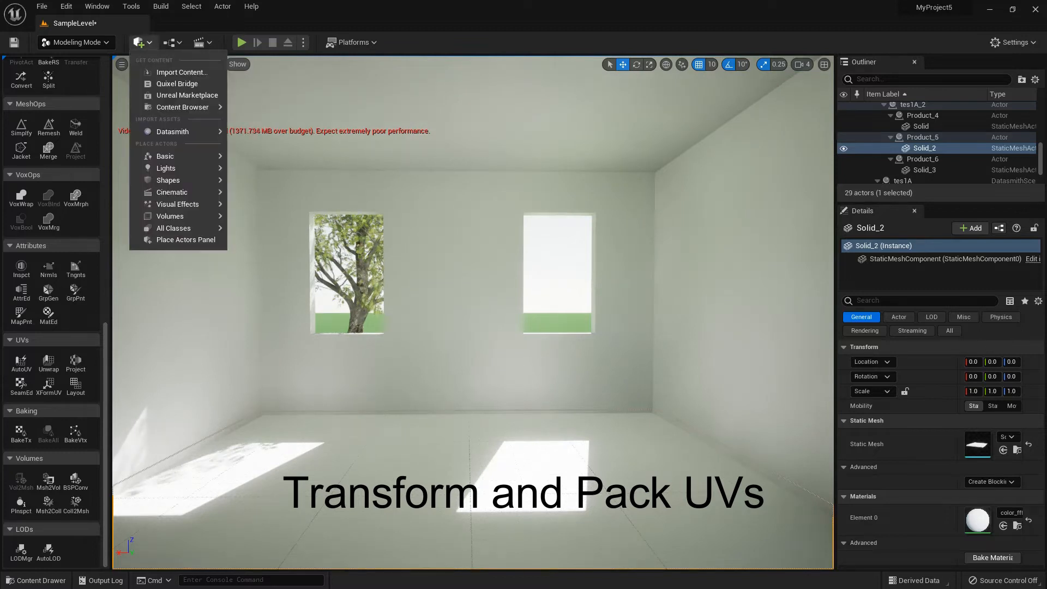
pyautogui.click(177, 84)
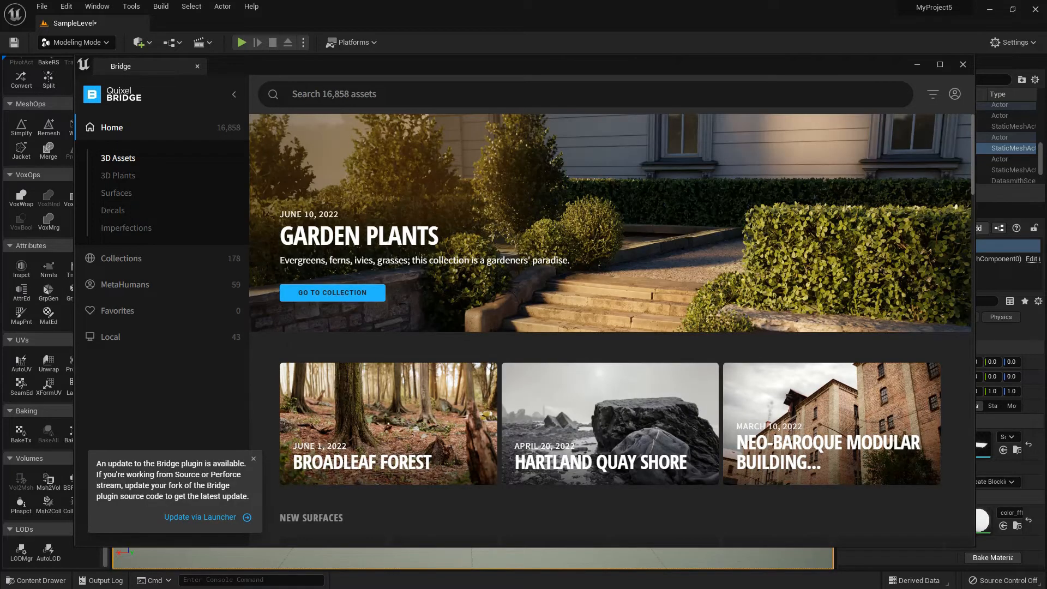
pyautogui.click(116, 193)
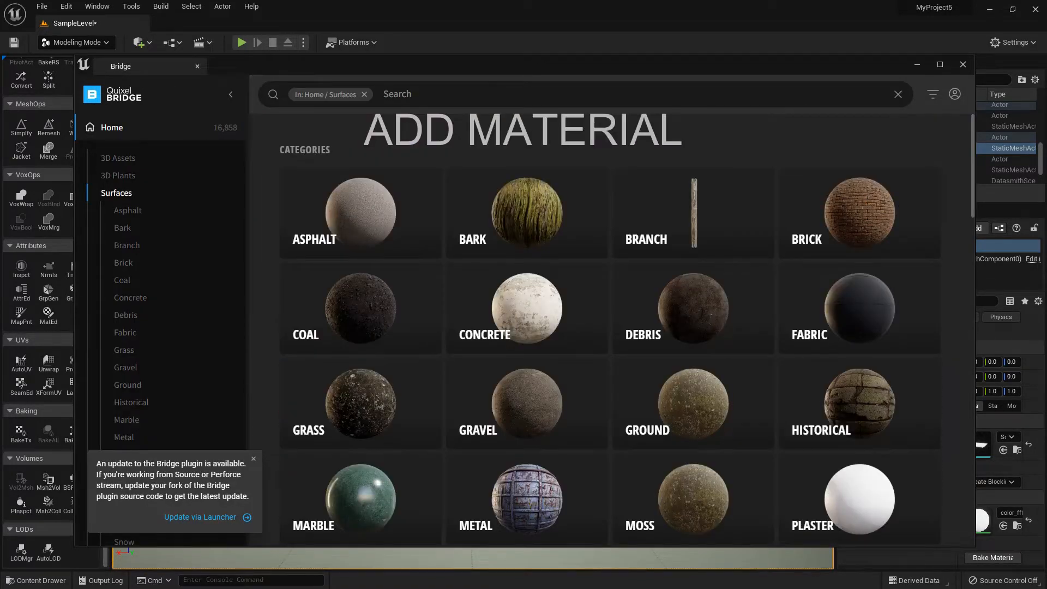
pyautogui.scroll(-2, 164, 306)
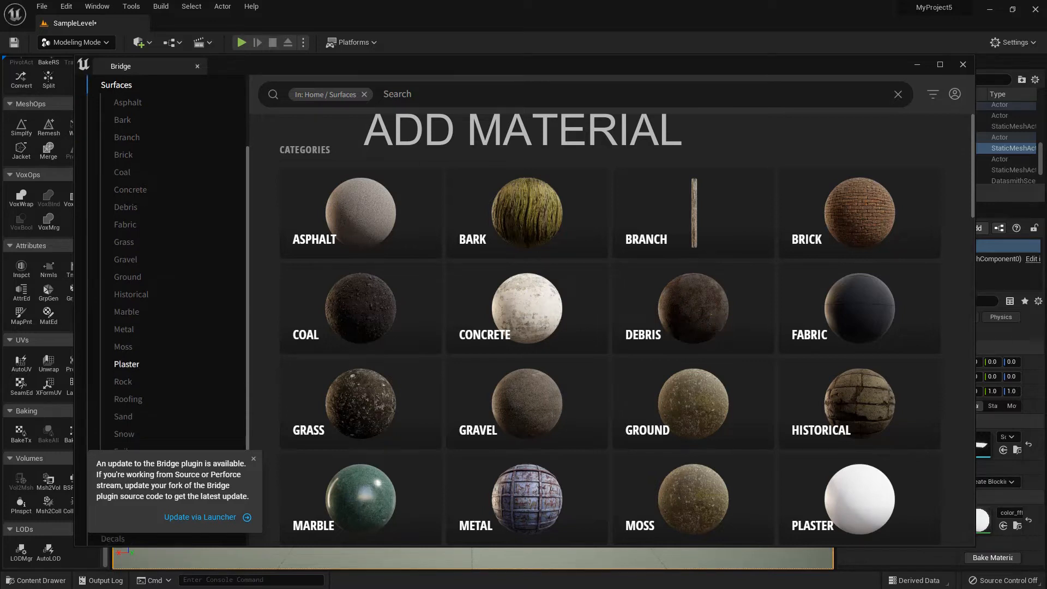
pyautogui.scroll(-1, 163, 272)
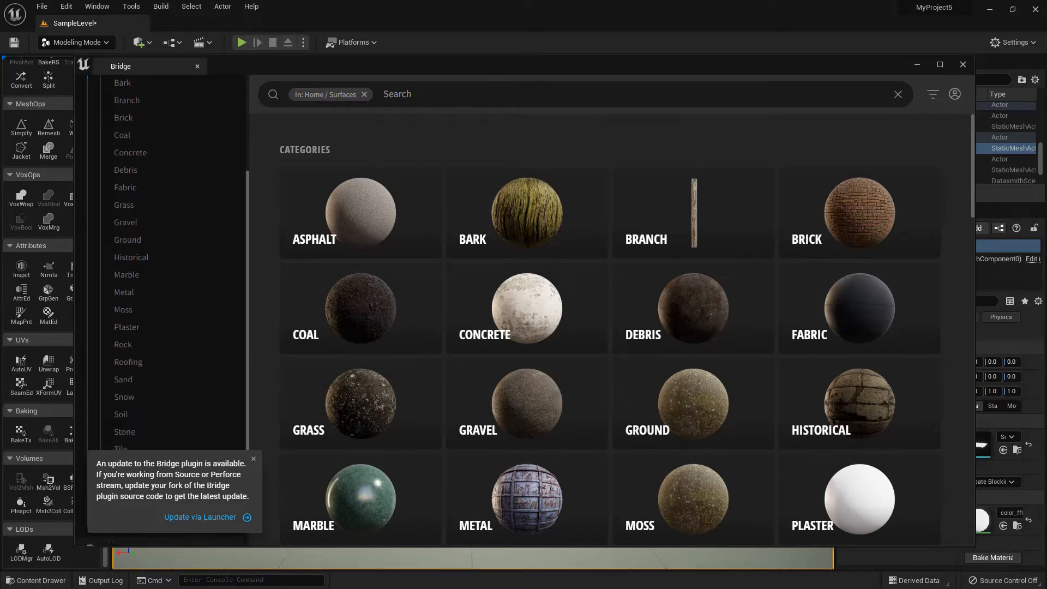
pyautogui.click(120, 448)
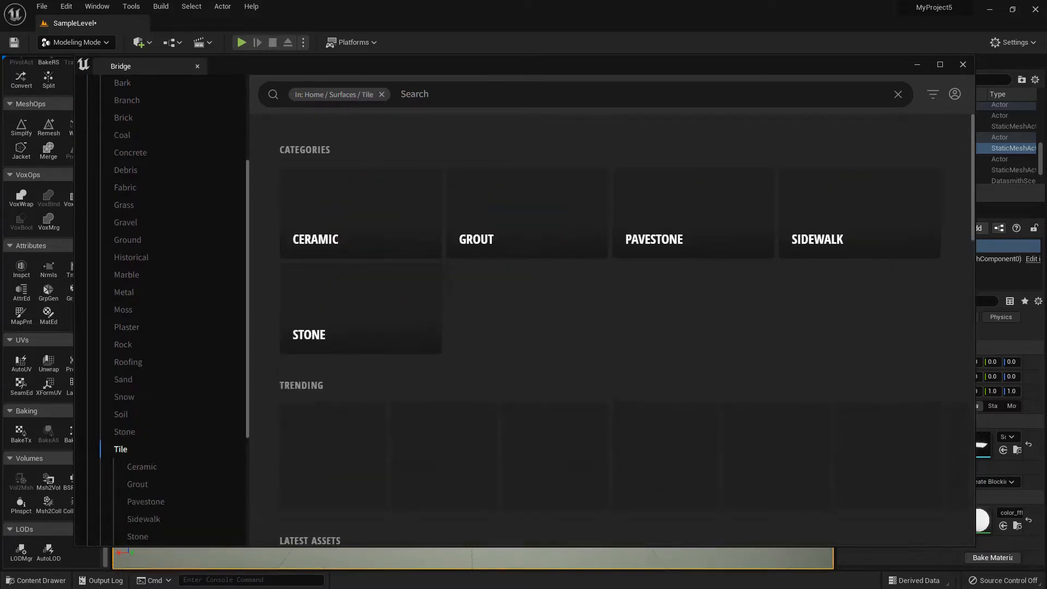
pyautogui.scroll(-5, 554, 404)
pyautogui.scroll(-10, 554, 404)
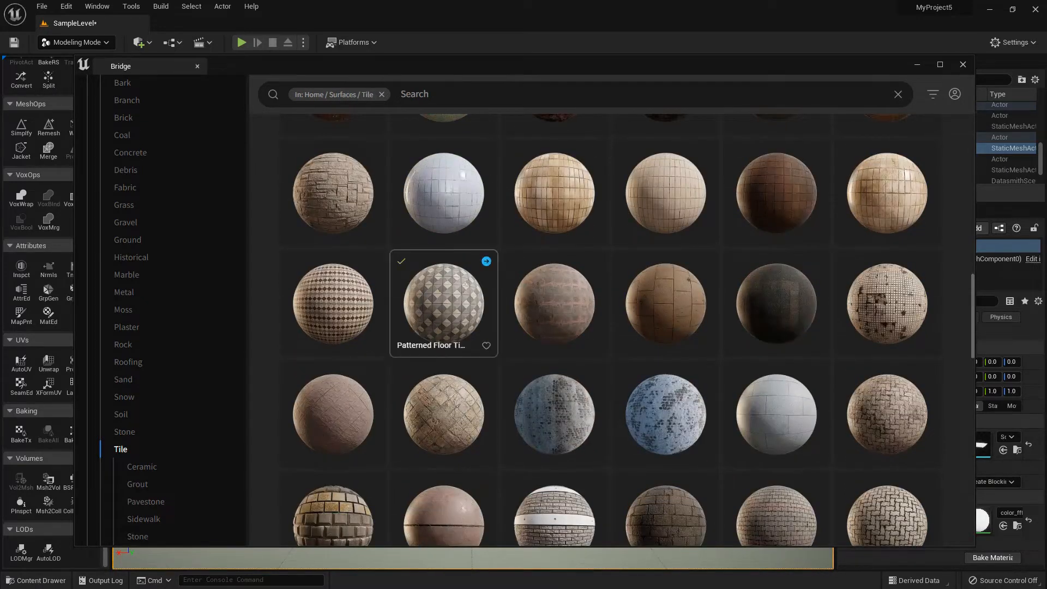
pyautogui.click(443, 303)
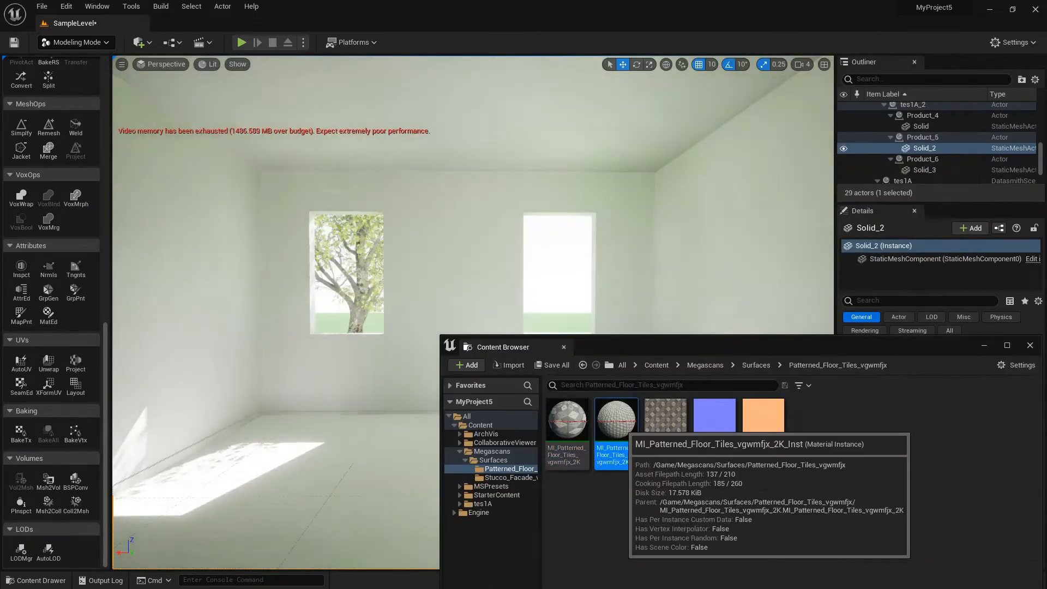
# - Apply the MI_Patterned_Floor_Tiles_vgwmfjx_2K_Inst material instance to the room's floor and close the Content Browser
pyautogui.moveTo(616, 419); pyautogui.dragTo(341, 485)
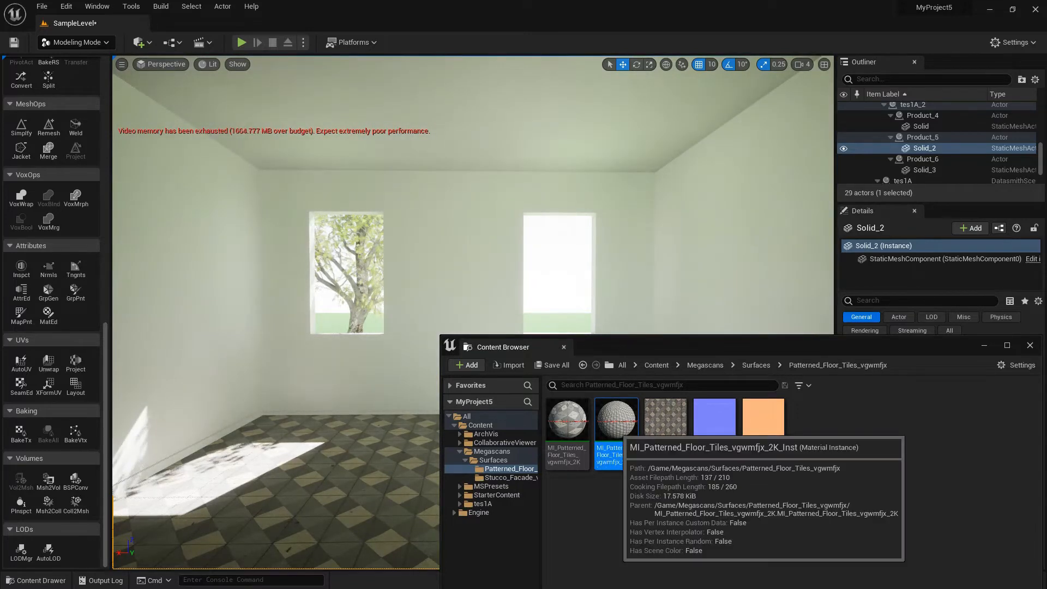
pyautogui.moveTo(655, 347); pyautogui.dragTo(312, 373)
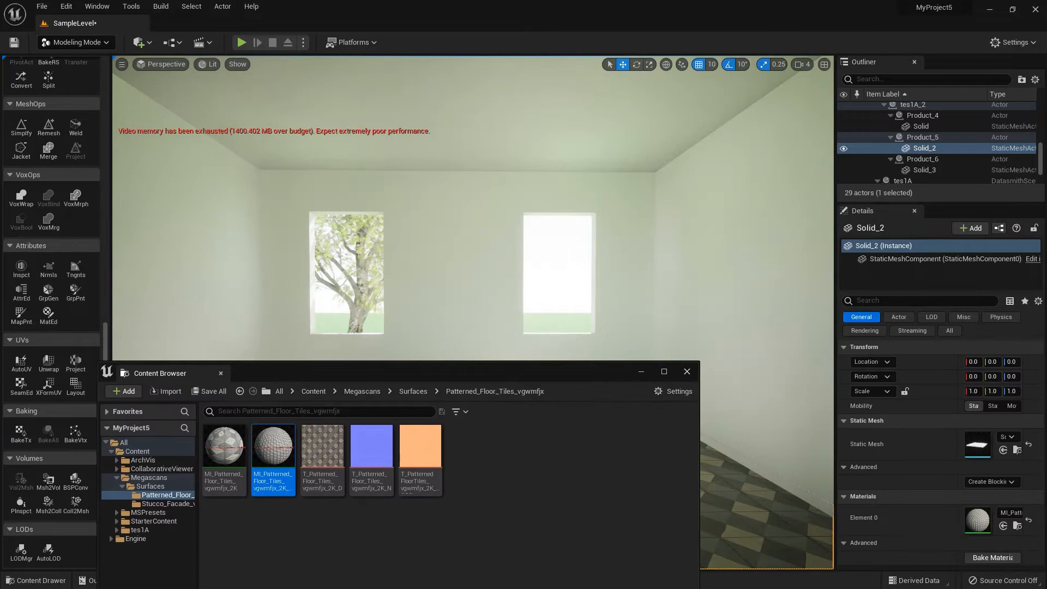
pyautogui.click(686, 371)
# - Process the UVs of the room's wall mesh with the UV Layout tool and accept the result
pyautogui.moveTo(472, 312)
pyautogui.mouseDown(button='right')
pyautogui.moveTo(423, 312)
pyautogui.moveTo(462, 299)
pyautogui.mouseUp(button='right')
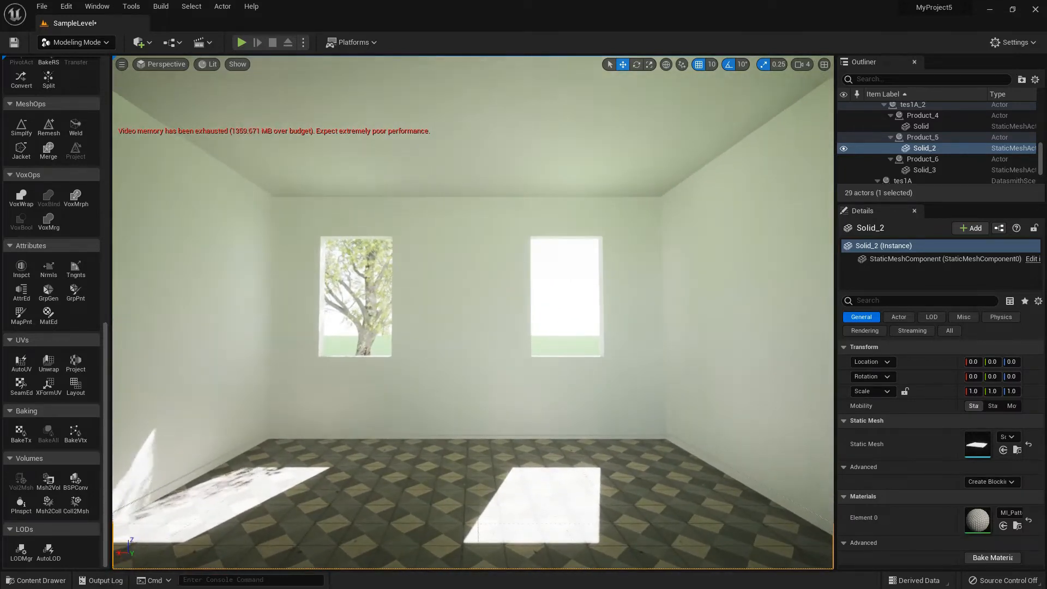
pyautogui.click(463, 299)
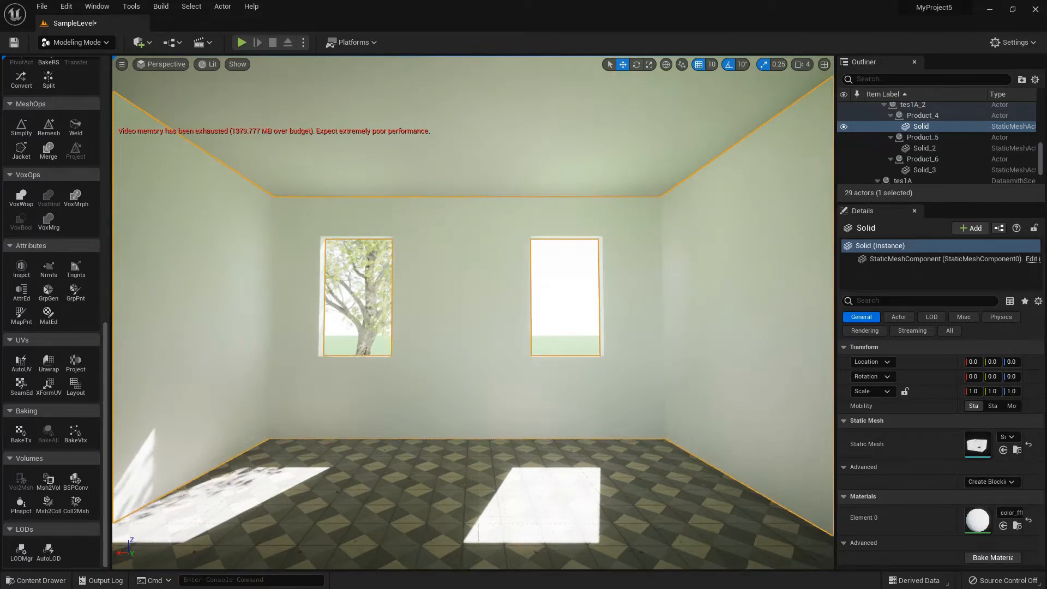
pyautogui.click(76, 385)
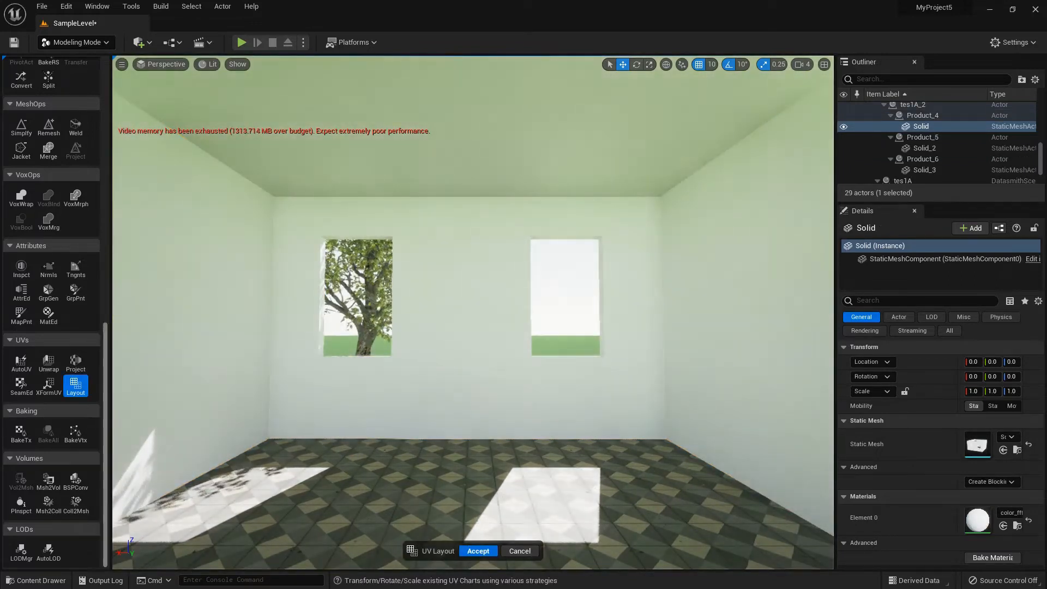
pyautogui.click(479, 551)
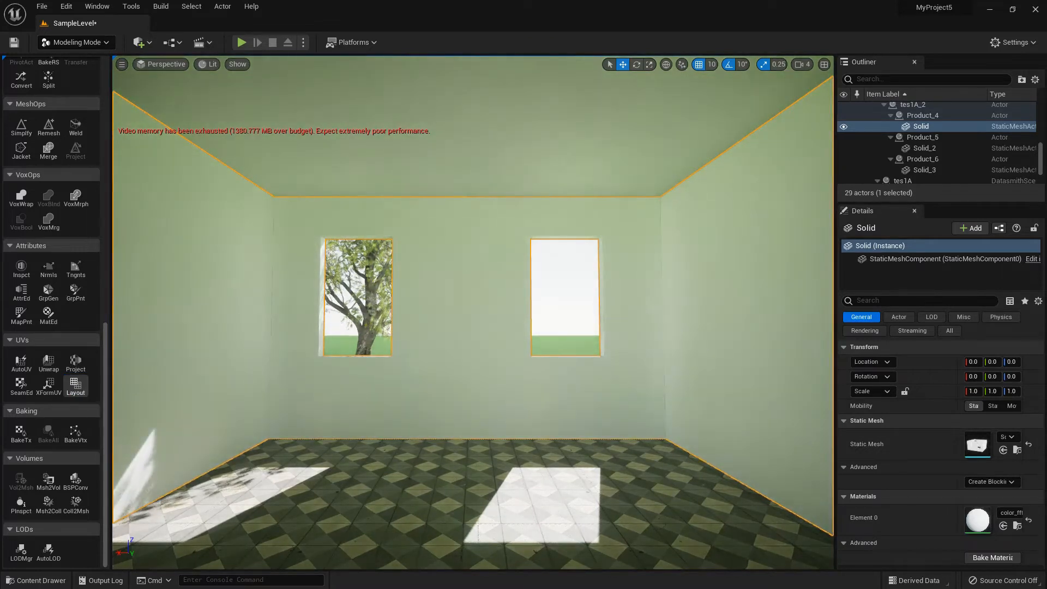
# - Add the Stucco Facade plaster surface from Quixel Bridge to the project at Medium Quality and close Bridge
pyautogui.click(139, 42)
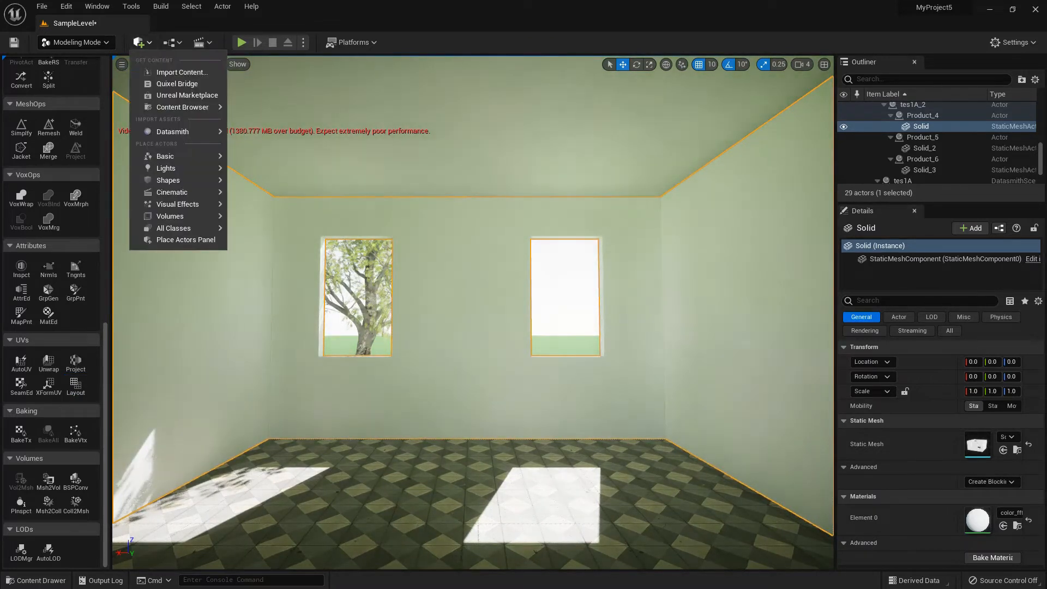
pyautogui.click(177, 83)
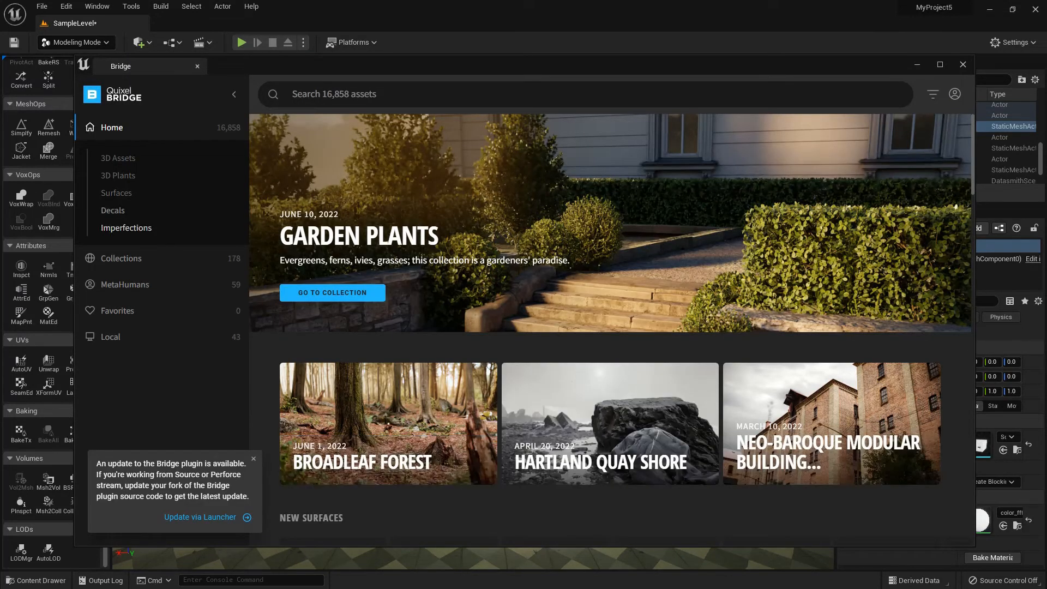
pyautogui.click(116, 193)
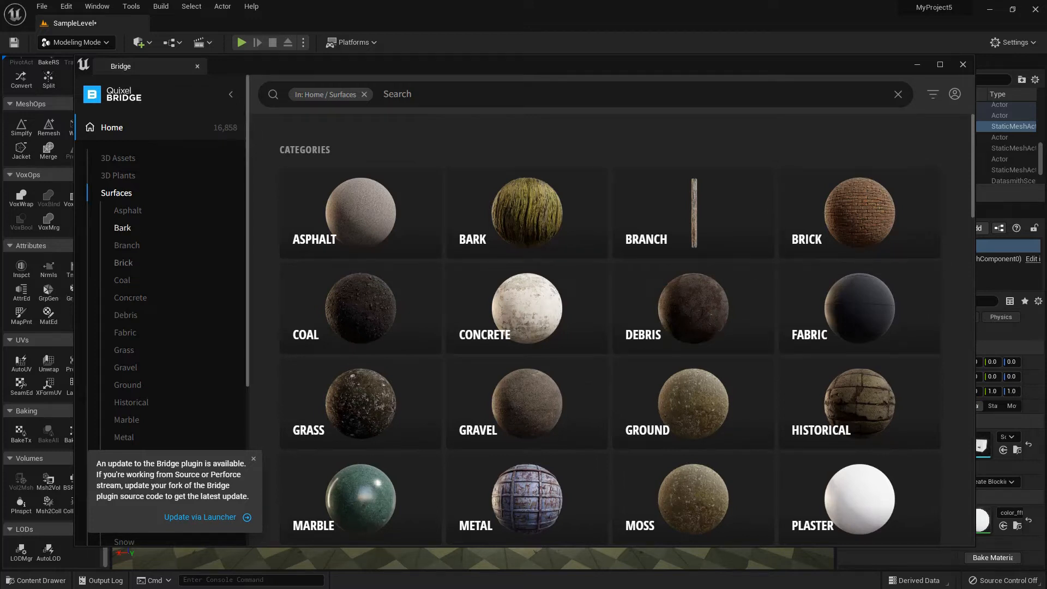
pyautogui.scroll(-3, 163, 273)
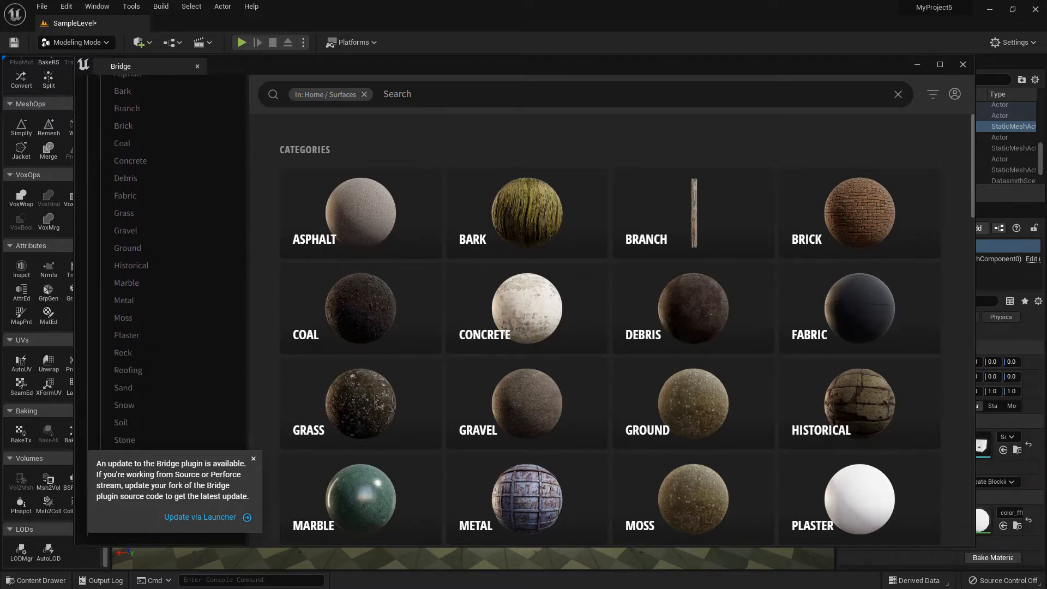
pyautogui.click(126, 335)
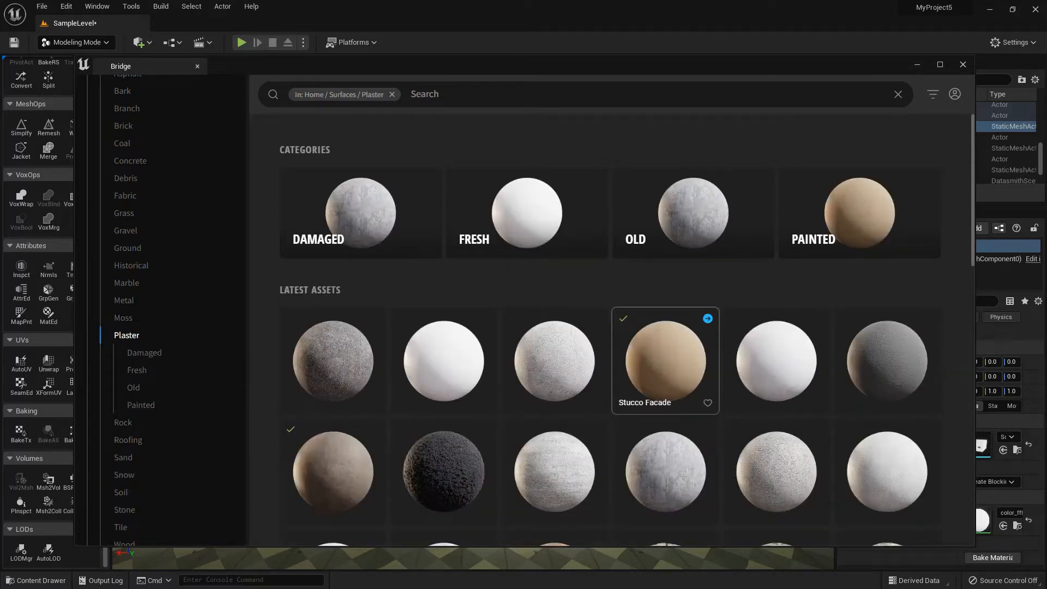
pyautogui.click(665, 360)
pyautogui.click(941, 519)
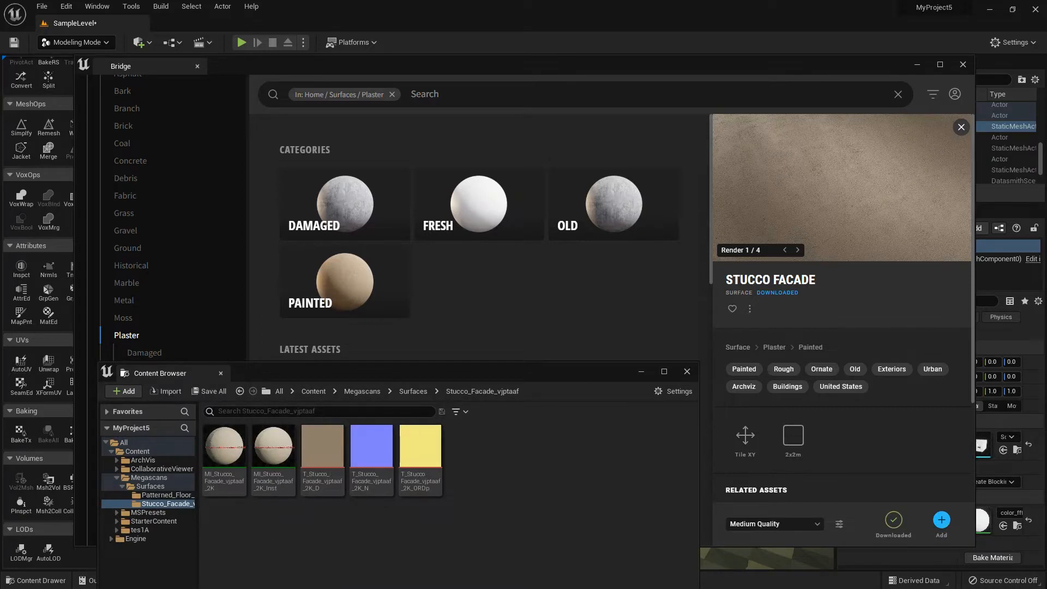
pyautogui.click(962, 64)
# - Apply the 2K Stucco Facade material instance to the room's walls
pyautogui.moveTo(382, 372); pyautogui.dragTo(458, 457)
pyautogui.click(350, 540)
pyautogui.moveTo(349, 540); pyautogui.dragTo(428, 371)
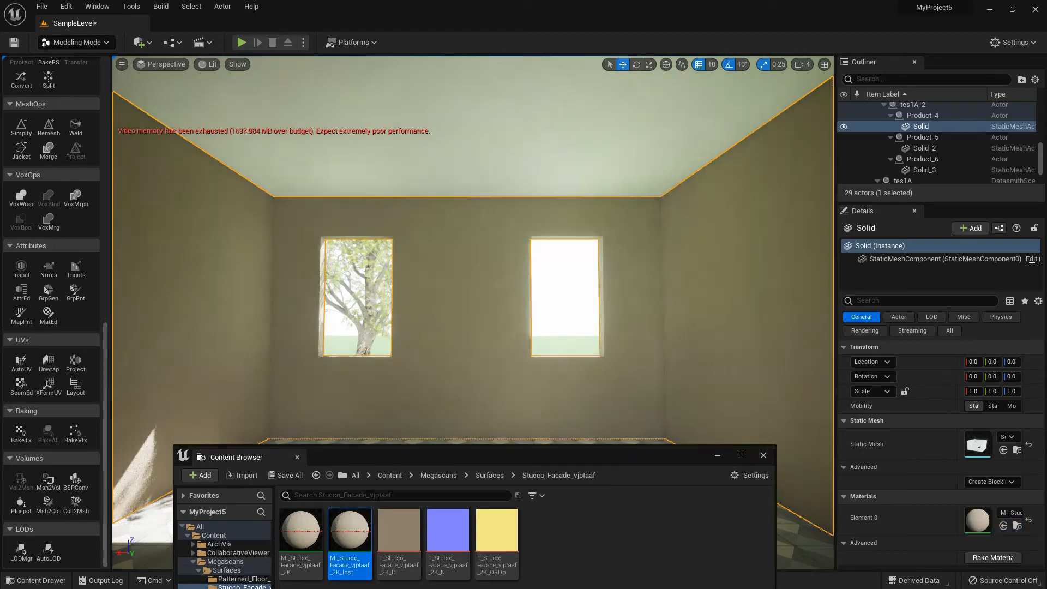
# - Set the ExponentialHeightFog's fog density to 0.001
pyautogui.click(718, 455)
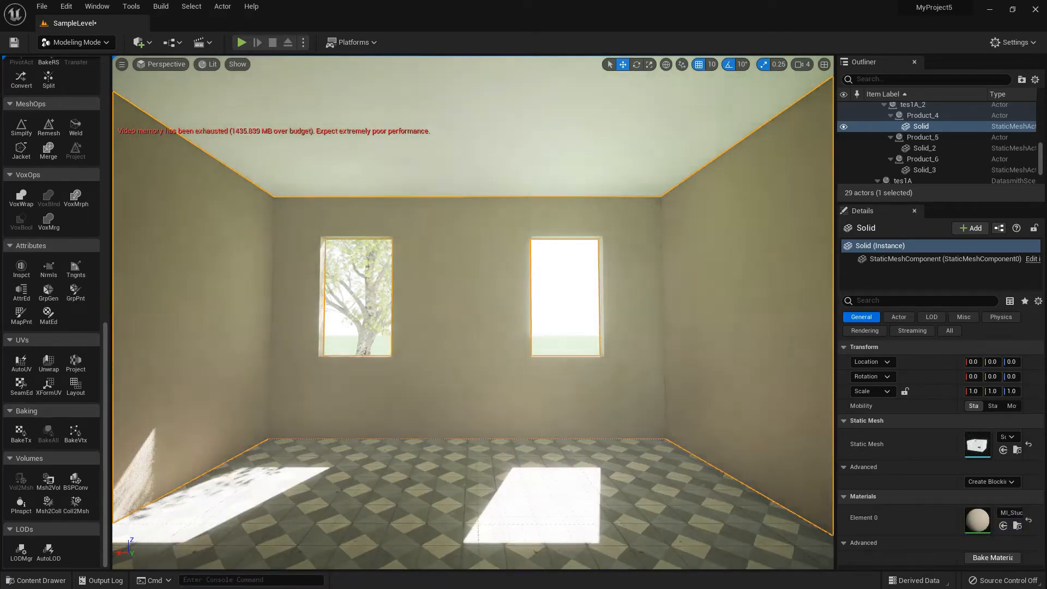
pyautogui.moveTo(473, 313)
pyautogui.mouseDown(button='right')
pyautogui.moveTo(398, 313)
pyautogui.moveTo(481, 312)
pyautogui.mouseUp(button='right')
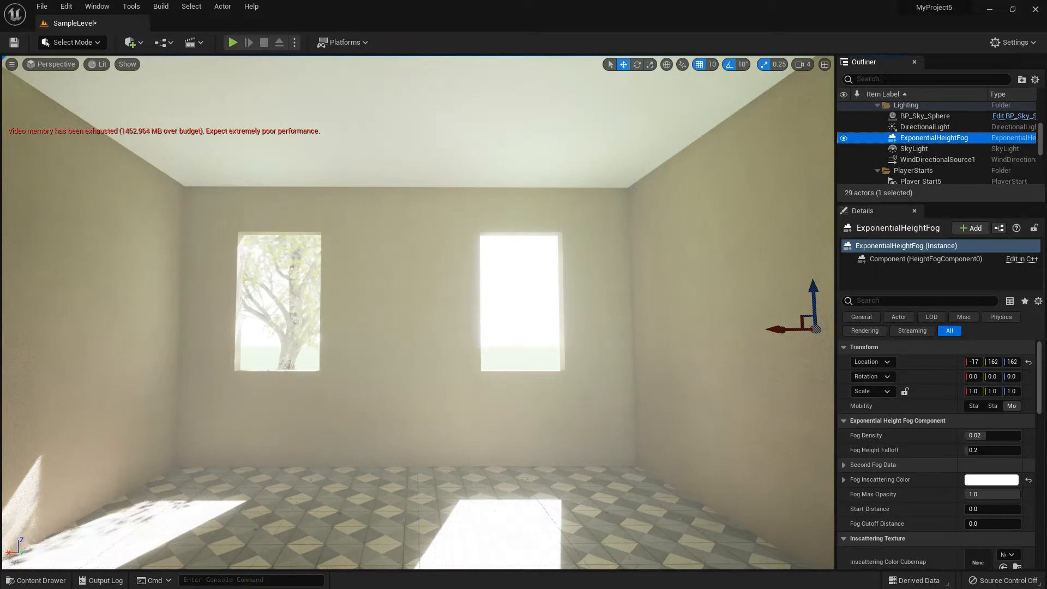
pyautogui.click(985, 436)
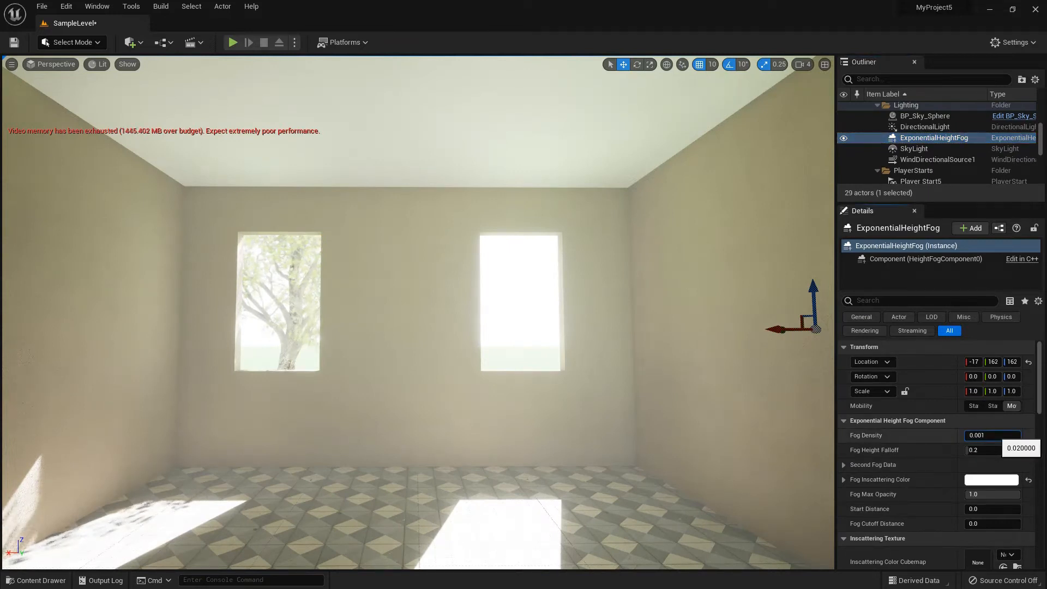
pyautogui.click(709, 327)
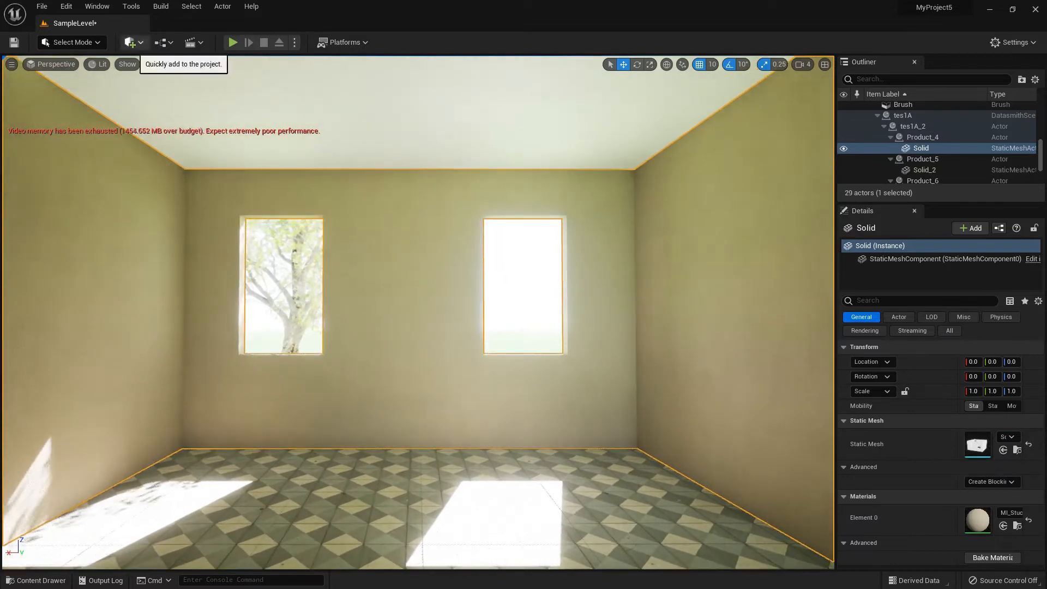
# - Switch the viewport to the Top view and browse the Interior Furniture 3D assets in Quixel Bridge
pyautogui.click(52, 64)
pyautogui.click(60, 104)
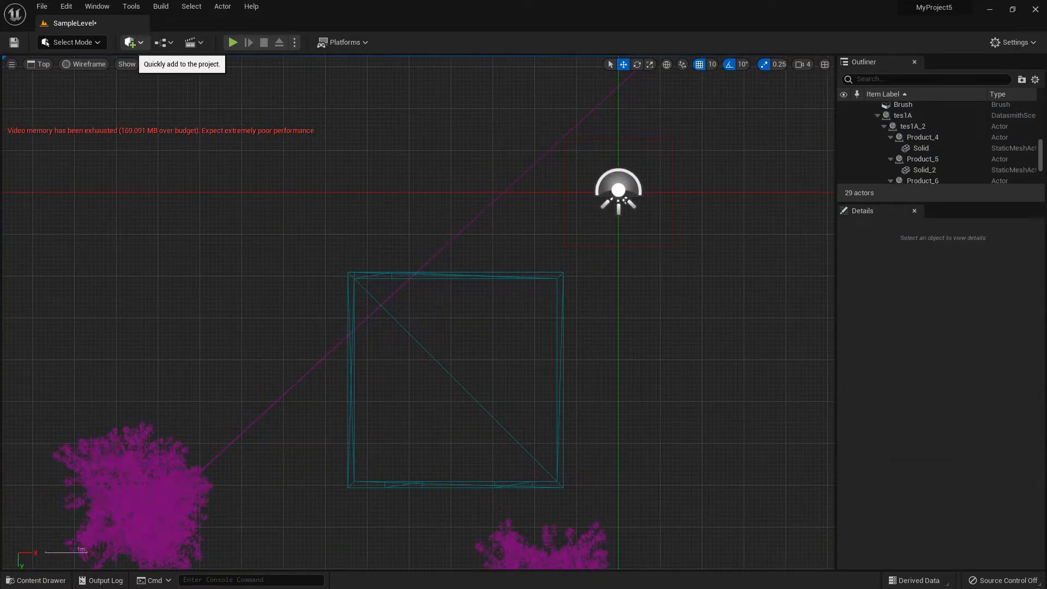
pyautogui.click(130, 42)
pyautogui.click(164, 82)
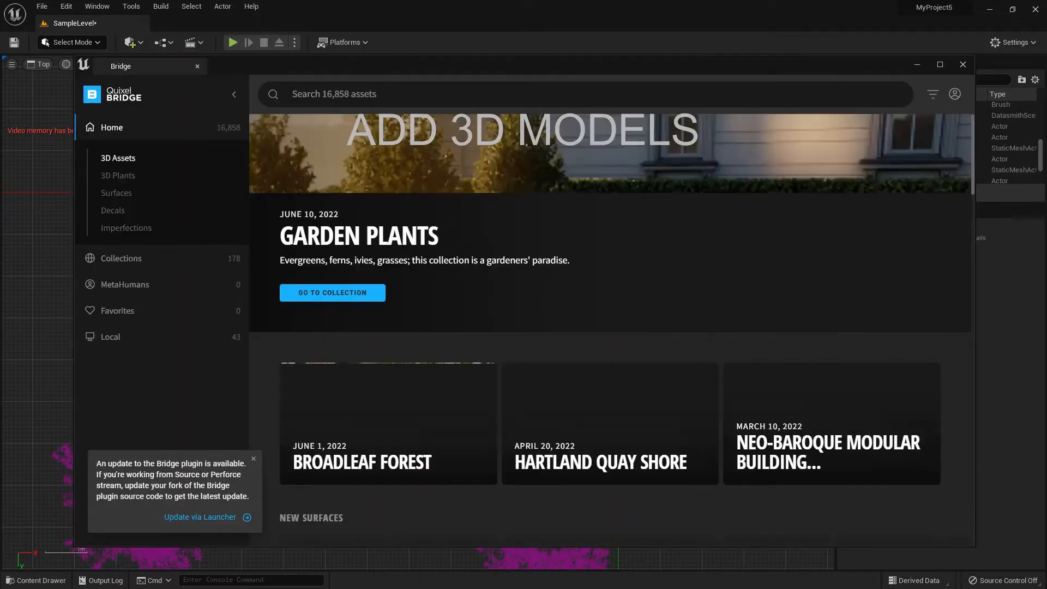
pyautogui.click(127, 245)
pyautogui.click(359, 308)
pyautogui.scroll(-7, 443, 327)
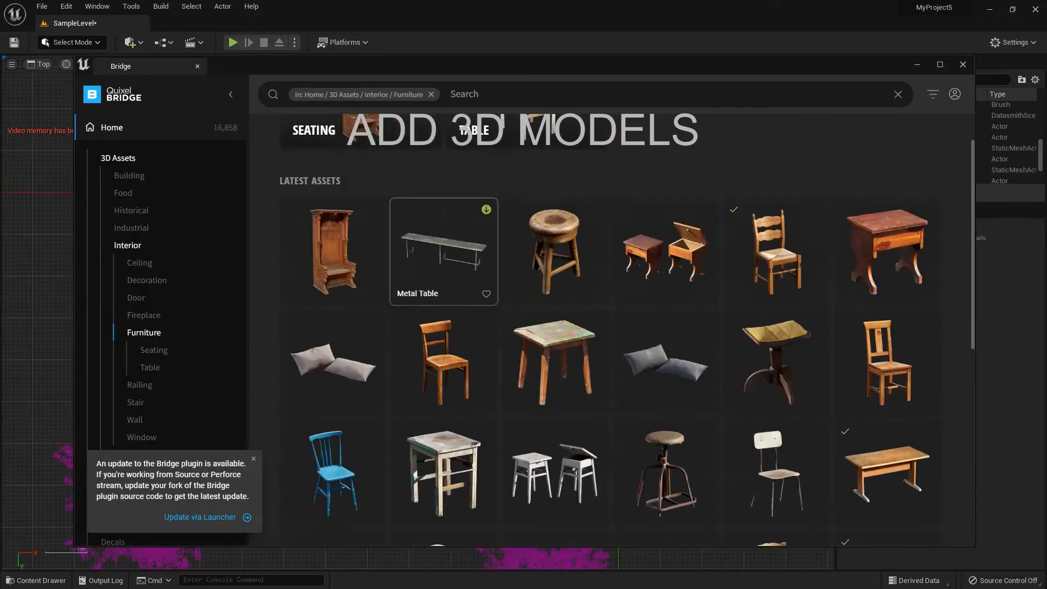
# - Add the round Wooden Table, ladder-back Wooden Chair, rectangular Wooden Table and wooden armchair to the project at Medium Quality
pyautogui.click(555, 453)
pyautogui.click(942, 520)
pyautogui.scroll(6, 641, 391)
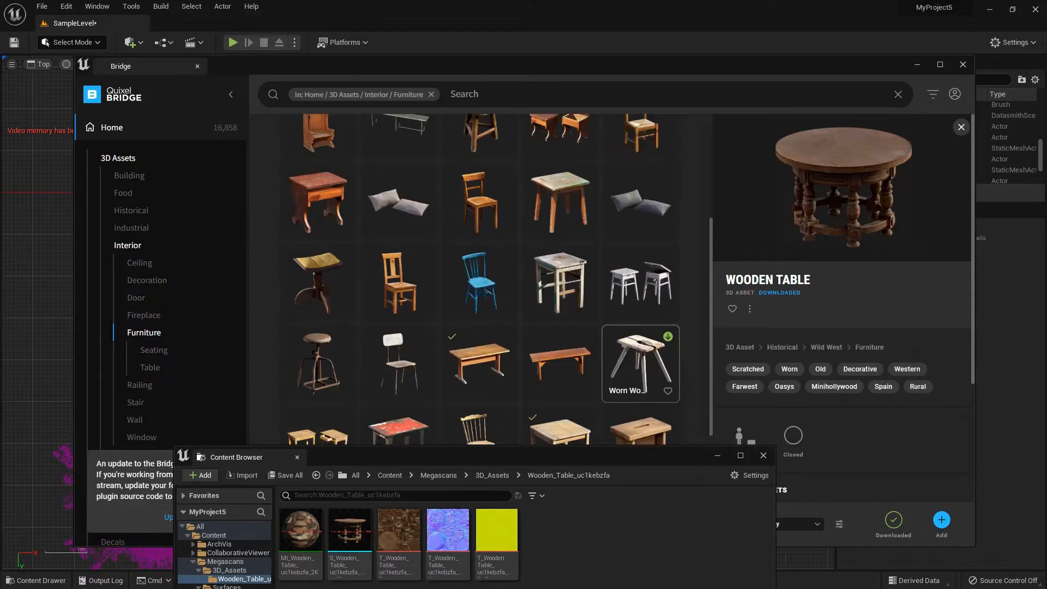
pyautogui.click(641, 229)
pyautogui.scroll(-2, 546, 294)
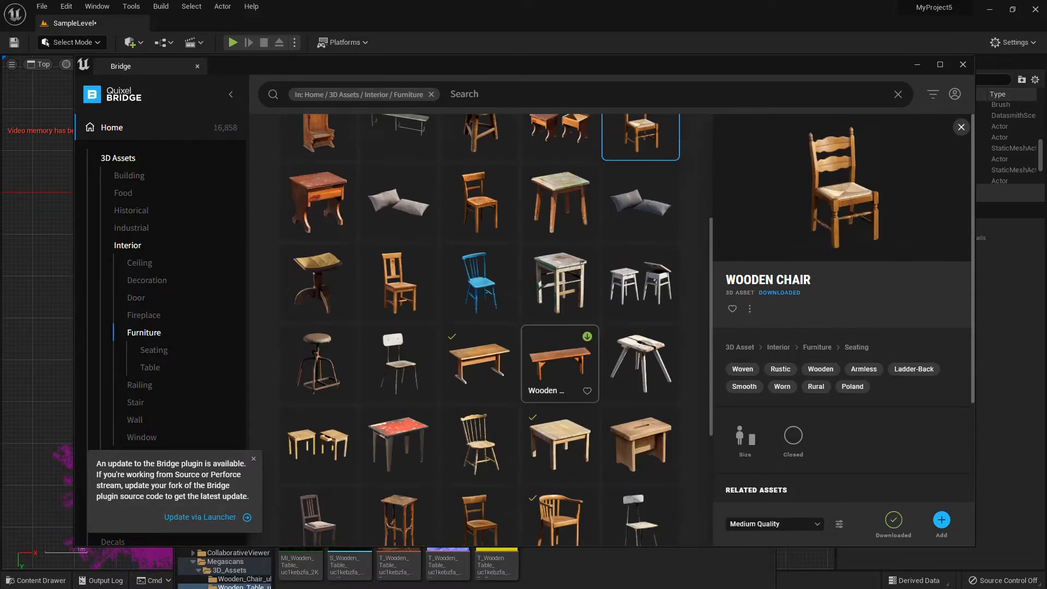
pyautogui.click(479, 363)
pyautogui.scroll(-2, 479, 363)
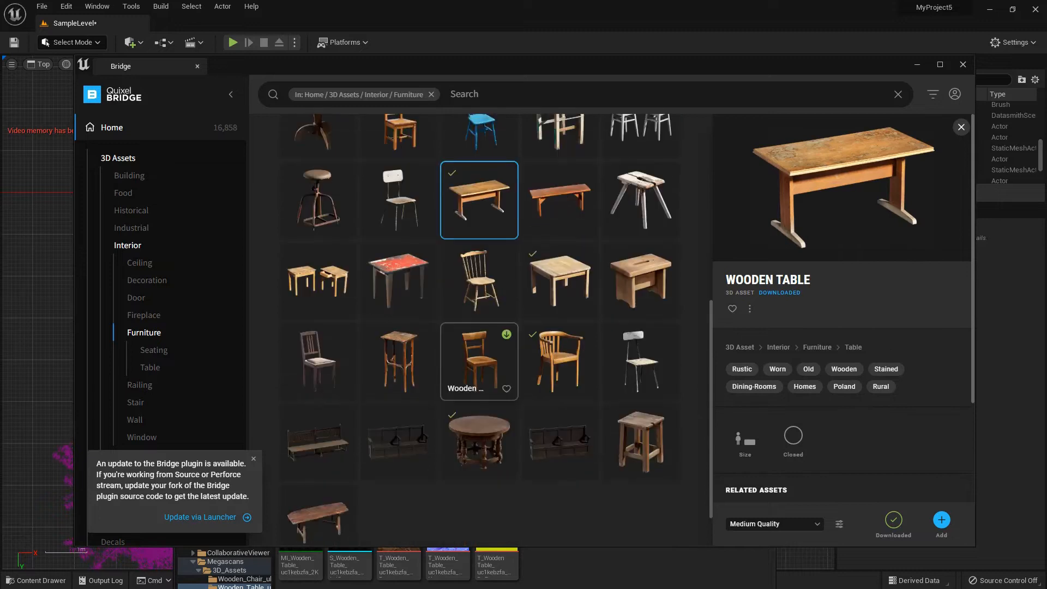
pyautogui.click(560, 361)
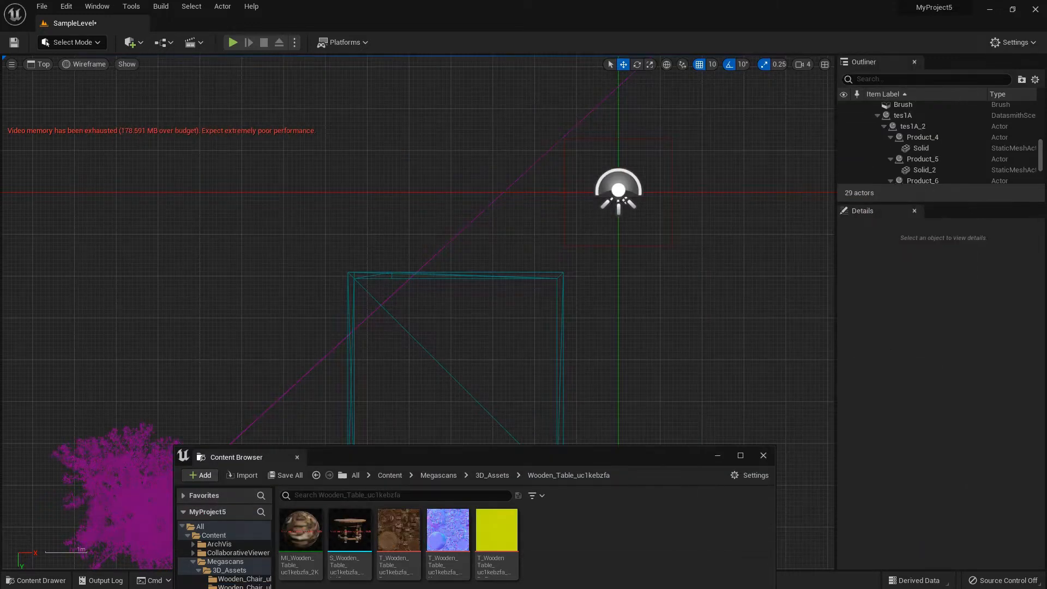
# - Place the round wooden table and the rectangular wooden table inside the room near the window wall
pyautogui.moveTo(256, 457); pyautogui.dragTo(596, 329)
pyautogui.moveTo(690, 404); pyautogui.dragTo(391, 443)
pyautogui.click(579, 476)
pyautogui.moveTo(690, 409); pyautogui.dragTo(484, 423)
# - Place the ladder-back chair near the rectangular table and the armchair near the round table, and put the Content Browser away
pyautogui.click(579, 459)
pyautogui.moveTo(690, 409); pyautogui.dragTo(480, 381)
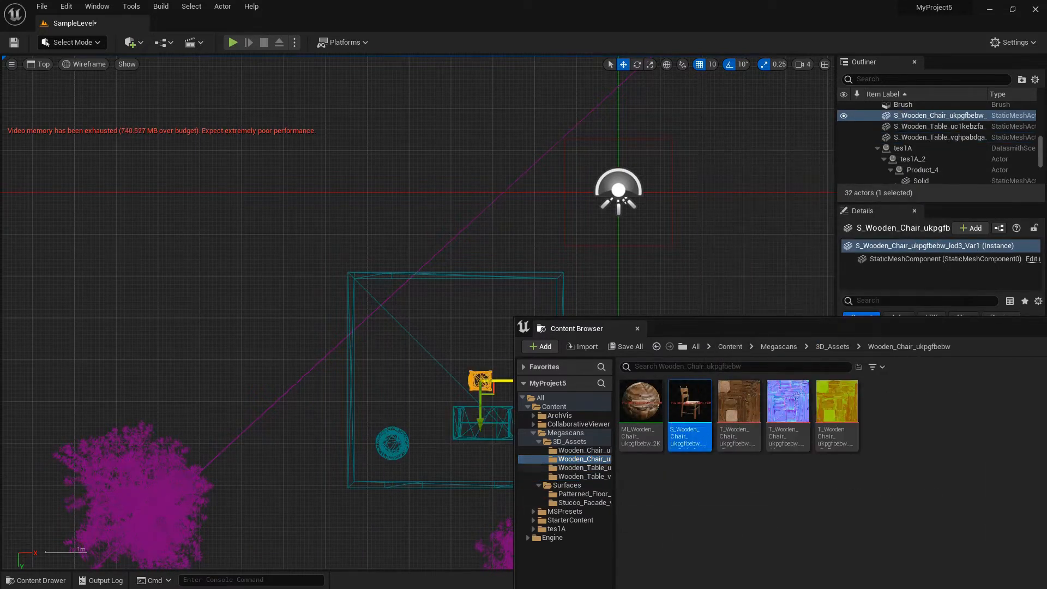
pyautogui.click(579, 450)
pyautogui.moveTo(690, 409); pyautogui.dragTo(381, 401)
pyautogui.moveTo(596, 328); pyautogui.dragTo(97, 426)
pyautogui.click(604, 425)
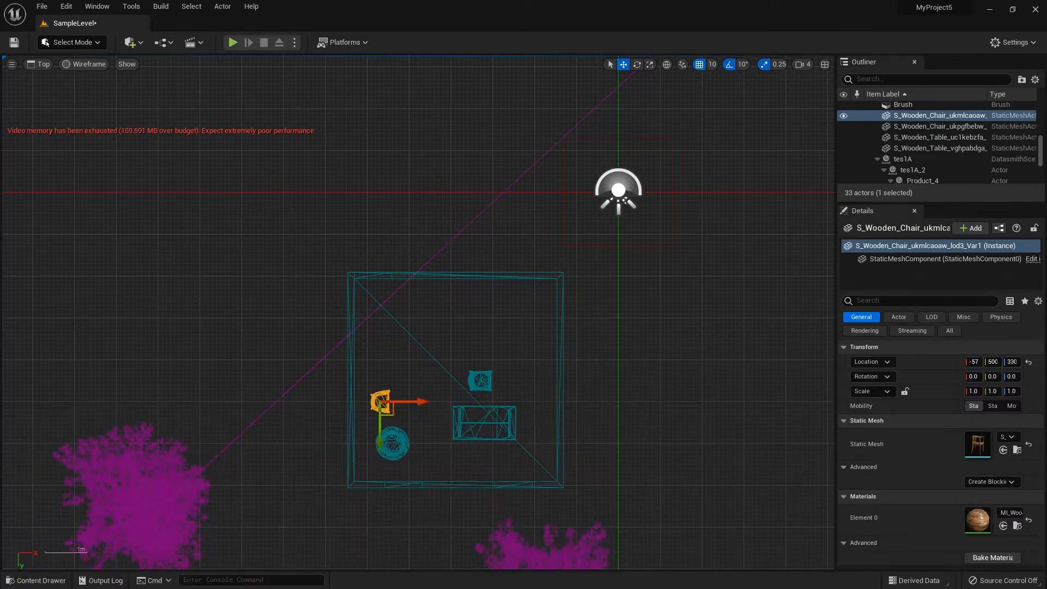
# - Lower both tables and both chairs together onto the room's floor at Z 0 in the Left view
pyautogui.click(38, 64)
pyautogui.click(60, 127)
pyautogui.scroll(6, 375, 194)
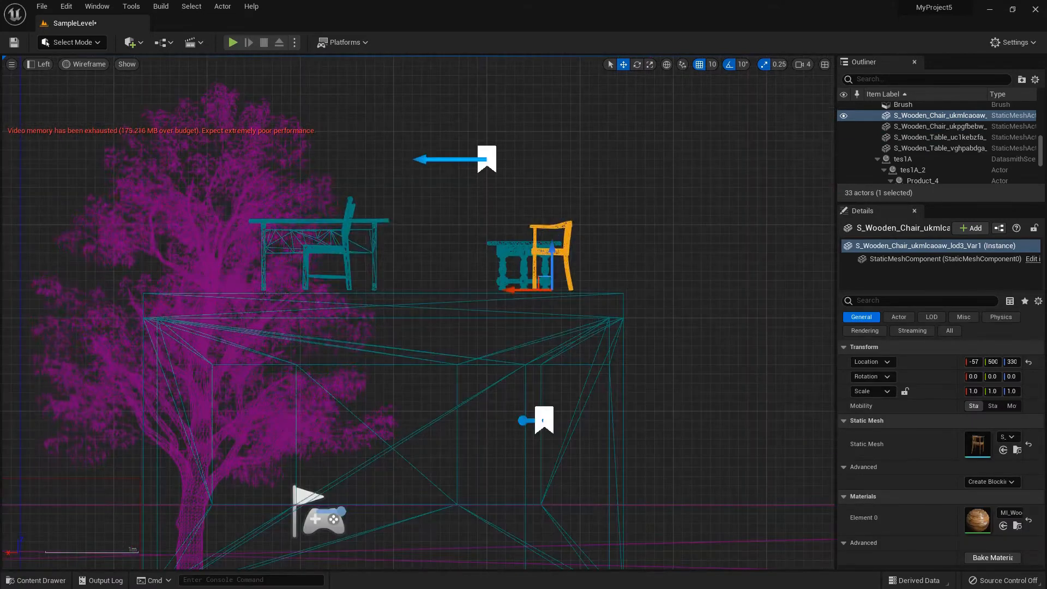
pyautogui.click(369, 221)
pyautogui.keyDown('shift'); pyautogui.click(348, 213); pyautogui.keyUp('shift')
pyautogui.keyDown('shift'); pyautogui.click(566, 235); pyautogui.keyUp('shift')
pyautogui.keyDown('shift'); pyautogui.click(505, 244); pyautogui.keyUp('shift')
pyautogui.scroll(-2, 447, 226)
pyautogui.moveTo(508, 240); pyautogui.dragTo(507, 484)
# - Rotate the rectangular table a quarter turn in the Top view, with the ladder-back chair facing its long side
pyautogui.click(38, 64)
pyautogui.click(60, 103)
pyautogui.moveTo(519, 425); pyautogui.dragTo(479, 376, button='right')
pyautogui.click(452, 377)
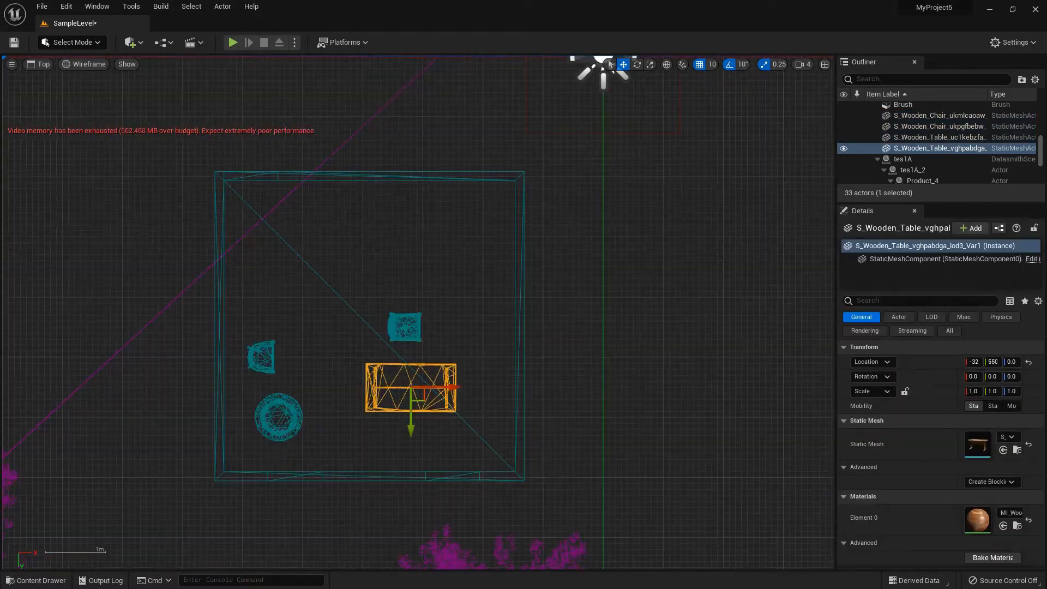
pyautogui.scroll(3, 478, 375)
pyautogui.press('e')
pyautogui.moveTo(461, 384); pyautogui.dragTo(428, 451)
pyautogui.moveTo(462, 389)
pyautogui.mouseDown()
pyautogui.moveTo(462, 404)
pyautogui.moveTo(477, 386)
pyautogui.mouseUp()
pyautogui.press('w')
# - Duplicate the ladder-back chair and place the copy beside it along the same long side of the rectangular table
pyautogui.click(394, 372)
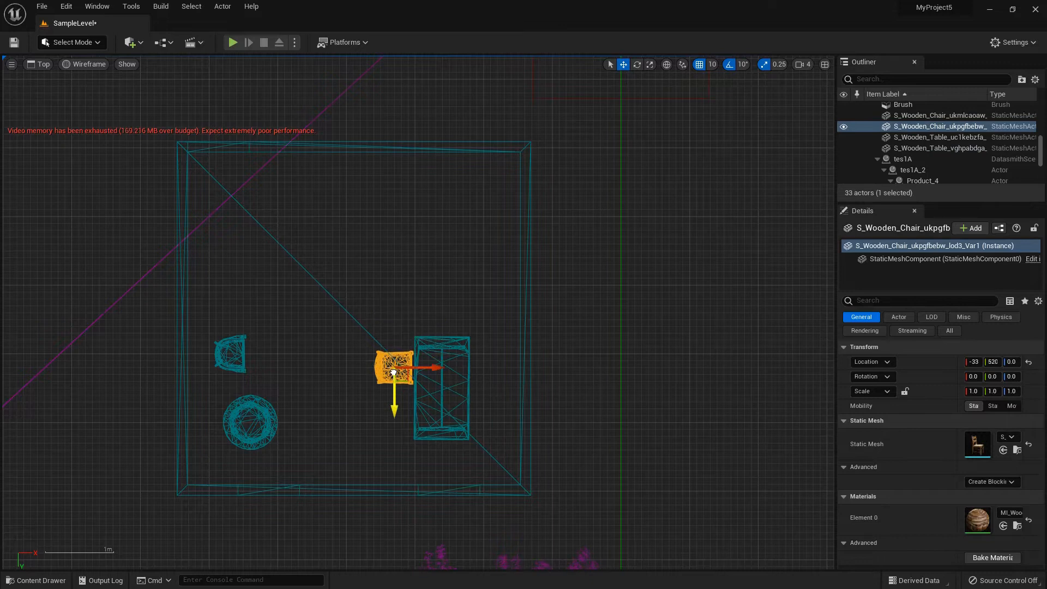
pyautogui.rightClick(392, 372)
pyautogui.moveTo(421, 238)
pyautogui.click(644, 285)
pyautogui.moveTo(382, 376)
pyautogui.mouseDown()
pyautogui.moveTo(380, 421)
pyautogui.moveTo(519, 407)
pyautogui.moveTo(549, 431)
pyautogui.moveTo(553, 453)
pyautogui.moveTo(557, 425)
pyautogui.mouseUp()
# - Duplicate the second ladder-back chair onto the opposite long side of the table, turned around to face it
pyautogui.rightClick(399, 415)
pyautogui.moveTo(444, 283)
pyautogui.click(678, 334)
pyautogui.click(637, 64)
# - Duplicate the turned ladder-back chair and move the copy beside it to fill the table's fourth seat
pyautogui.rightClick(493, 424)
pyautogui.moveTo(535, 292)
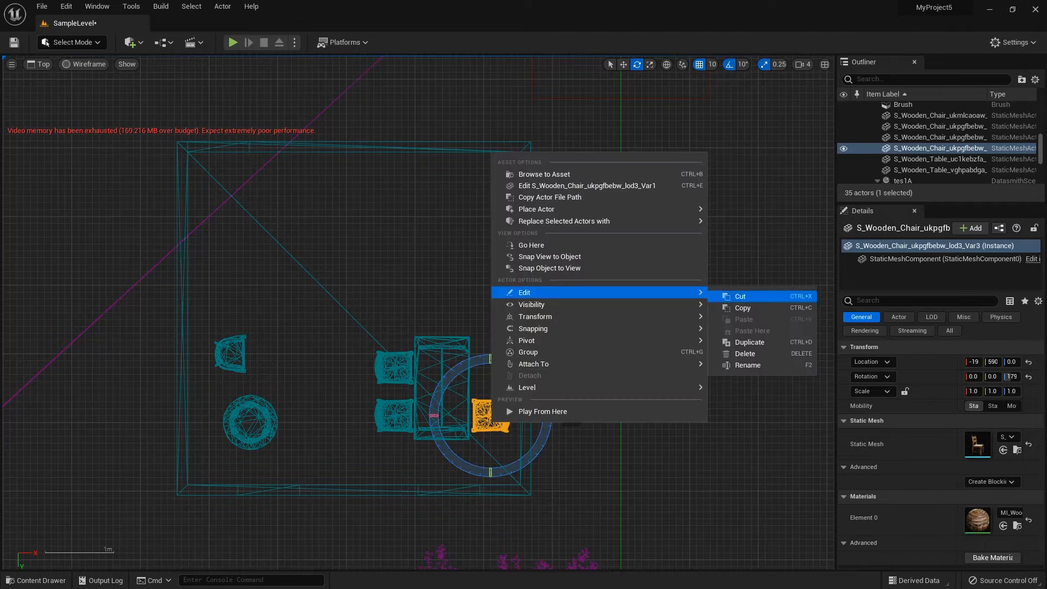
pyautogui.click(753, 339)
pyautogui.press('w')
pyautogui.moveTo(497, 458); pyautogui.dragTo(498, 403)
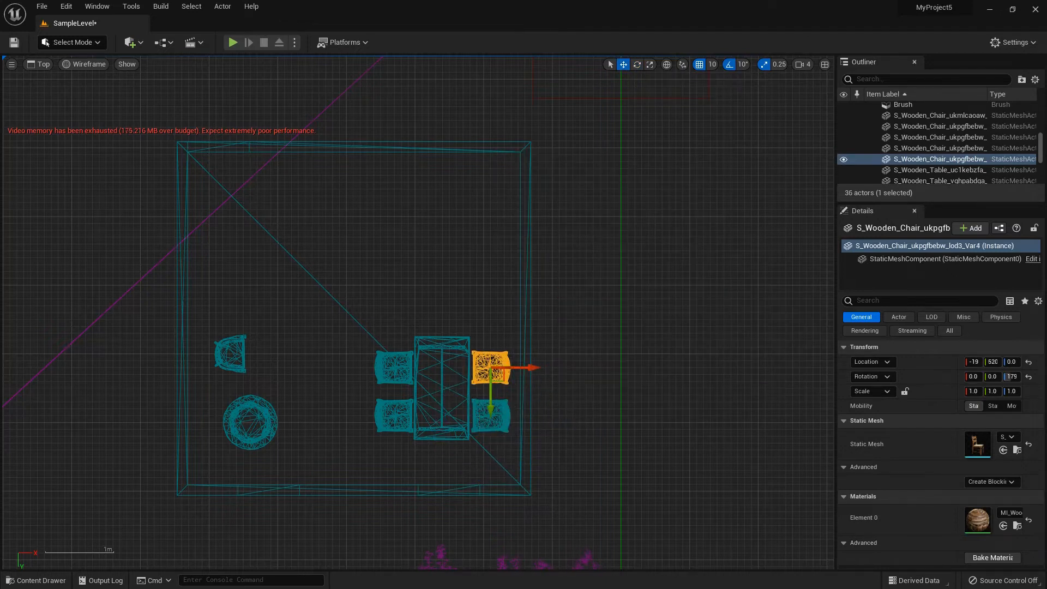
# - Move the armchair against one side of the round table and place a duplicate on the opposite side, facing it
pyautogui.click(232, 353)
pyautogui.moveTo(230, 385); pyautogui.dragTo(229, 453)
pyautogui.moveTo(273, 428); pyautogui.dragTo(320, 357)
pyautogui.rightClick(214, 430)
pyautogui.moveTo(256, 299)
pyautogui.click(458, 344)
pyautogui.press('e')
pyautogui.press('w')
# - Duplicate the armchair a second time, rotate it and place it at the round table's side away from the windows
pyautogui.rightClick(292, 424)
pyautogui.moveTo(293, 433); pyautogui.dragTo(298, 383)
pyautogui.moveTo(334, 295)
pyautogui.click(551, 343)
pyautogui.click(637, 64)
pyautogui.moveTo(358, 354); pyautogui.dragTo(322, 294)
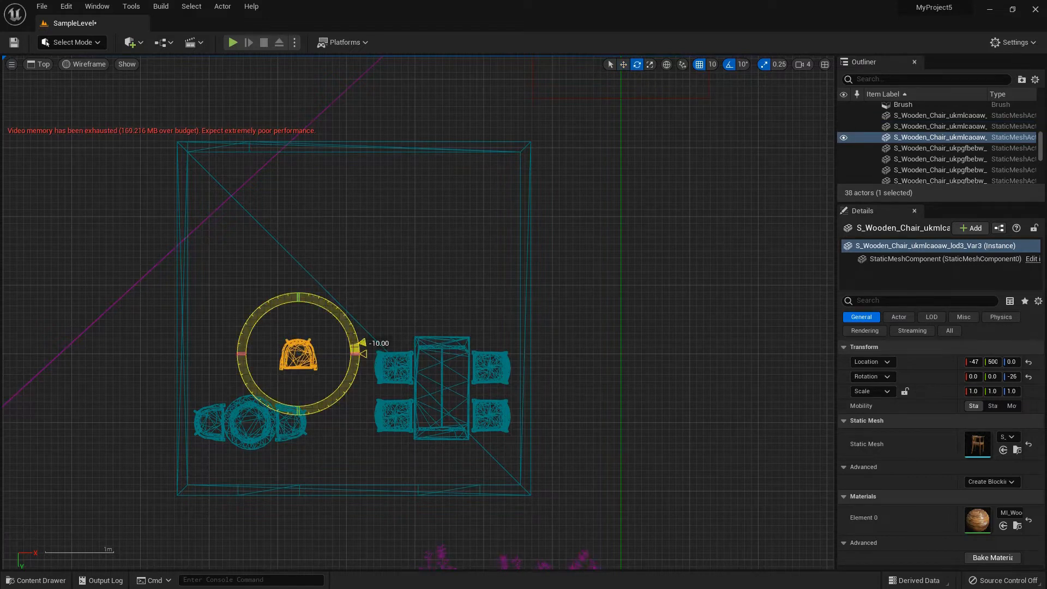
pyautogui.click(624, 64)
pyautogui.moveTo(339, 355); pyautogui.dragTo(257, 382)
# - Duplicate the third armchair, turn it around and place it at the round table's side nearest the windows
pyautogui.rightClick(259, 382)
pyautogui.moveTo(304, 253)
pyautogui.click(550, 299)
pyautogui.press('e')
pyautogui.moveTo(314, 457); pyautogui.dragTo(310, 436)
pyautogui.press('w')
# - Shift the round table and its four armchairs one by one away from the side wall, toward the rectangular table
pyautogui.click(250, 393)
pyautogui.click(251, 421)
pyautogui.click(288, 418)
pyautogui.click(210, 431)
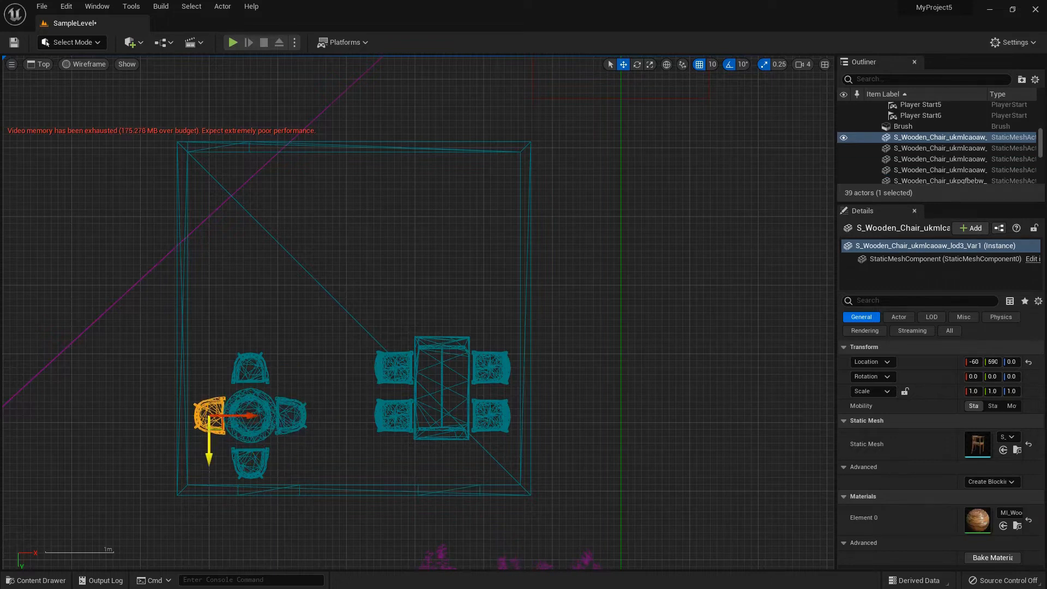
pyautogui.click(250, 463)
pyautogui.click(250, 371)
pyautogui.click(291, 416)
pyautogui.moveTo(310, 416)
pyautogui.mouseDown()
pyautogui.moveTo(329, 418)
pyautogui.moveTo(298, 417)
pyautogui.mouseUp()
pyautogui.click(259, 417)
pyautogui.click(253, 375)
pyautogui.moveTo(278, 374); pyautogui.dragTo(299, 374)
pyautogui.click(254, 457)
pyautogui.moveTo(293, 457); pyautogui.dragTo(315, 458)
pyautogui.click(212, 416)
pyautogui.moveTo(246, 417); pyautogui.dragTo(265, 417)
# - Shift the rectangular table and its four ladder-back chairs slightly toward the window wall
pyautogui.click(427, 391)
pyautogui.click(442, 388)
pyautogui.moveTo(443, 390); pyautogui.dragTo(442, 403)
pyautogui.click(491, 417)
pyautogui.click(394, 416)
pyautogui.click(394, 367)
pyautogui.keyDown('ctrl'); pyautogui.click(491, 376); pyautogui.keyUp('ctrl')
pyautogui.moveTo(491, 383); pyautogui.dragTo(490, 396)
# - Move the round table and its four armchairs together slightly away from the window wall
pyautogui.click(203, 350)
pyautogui.moveTo(203, 351); pyautogui.dragTo(271, 469)
pyautogui.click(271, 416)
pyautogui.keyDown('ctrl'); pyautogui.click(311, 416); pyautogui.keyUp('ctrl')
pyautogui.keyDown('ctrl'); pyautogui.click(271, 375); pyautogui.keyUp('ctrl')
pyautogui.keyDown('ctrl'); pyautogui.click(230, 415); pyautogui.keyUp('ctrl')
pyautogui.keyDown('ctrl'); pyautogui.click(271, 456); pyautogui.keyUp('ctrl')
pyautogui.press('Escape')
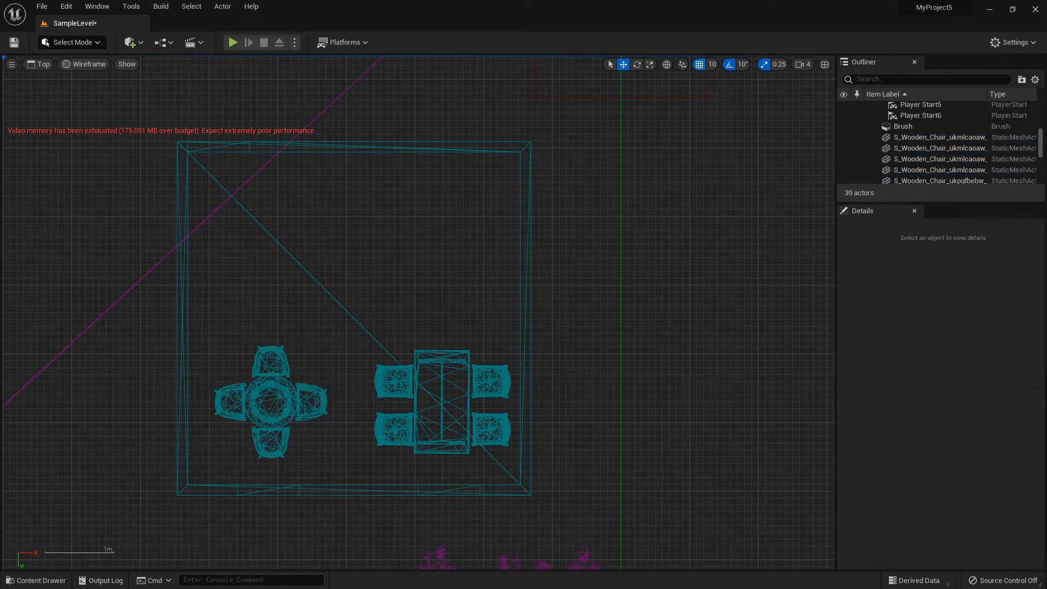
# - Move the rectangular table and its four ladder-back chairs together away from the window wall
pyautogui.click(394, 429)
pyautogui.keyDown('ctrl'); pyautogui.click(490, 429); pyautogui.keyUp('ctrl')
pyautogui.keyDown('ctrl'); pyautogui.click(442, 414); pyautogui.keyUp('ctrl')
pyautogui.keyDown('ctrl'); pyautogui.click(394, 382); pyautogui.keyUp('ctrl')
pyautogui.keyDown('ctrl'); pyautogui.click(490, 382); pyautogui.keyUp('ctrl')
pyautogui.moveTo(493, 409); pyautogui.dragTo(493, 388)
# - Shift the round table and its four armchairs further toward the room's centre to line up with the rectangular set
pyautogui.click(271, 402)
pyautogui.keyDown('ctrl'); pyautogui.click(311, 402); pyautogui.keyUp('ctrl')
pyautogui.keyDown('ctrl'); pyautogui.click(271, 360); pyautogui.keyUp('ctrl')
pyautogui.keyDown('ctrl'); pyautogui.click(230, 402); pyautogui.keyUp('ctrl')
pyautogui.keyDown('ctrl'); pyautogui.click(271, 443); pyautogui.keyUp('ctrl')
pyautogui.moveTo(271, 470); pyautogui.dragTo(271, 449)
pyautogui.press('Escape')
# - Return to the Perspective view and save the level
pyautogui.click(40, 64)
pyautogui.click(54, 80)
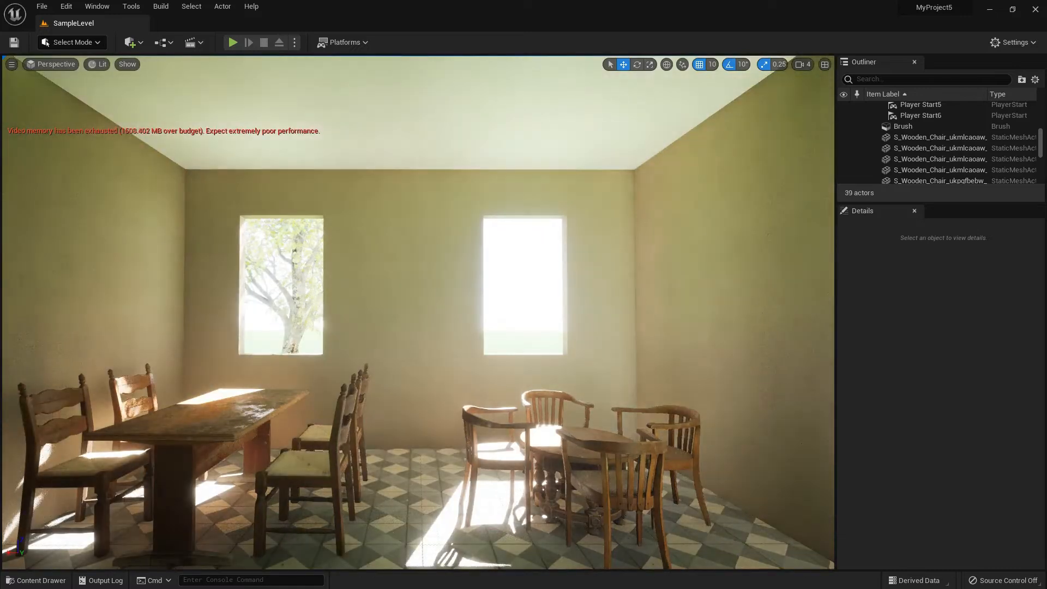
pyautogui.click(41, 6)
pyautogui.click(42, 6)
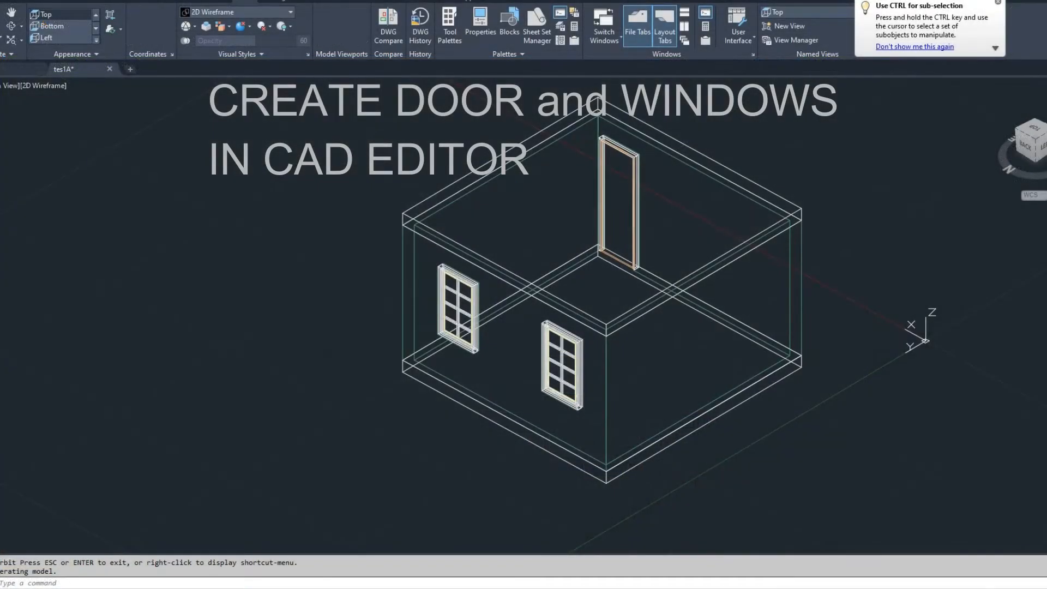
# - In AutoCAD, turn off the A-Wall, A-ceiling and A-floor layers of the tes1A drawing
pyautogui.write('layer')
pyautogui.press('Return')
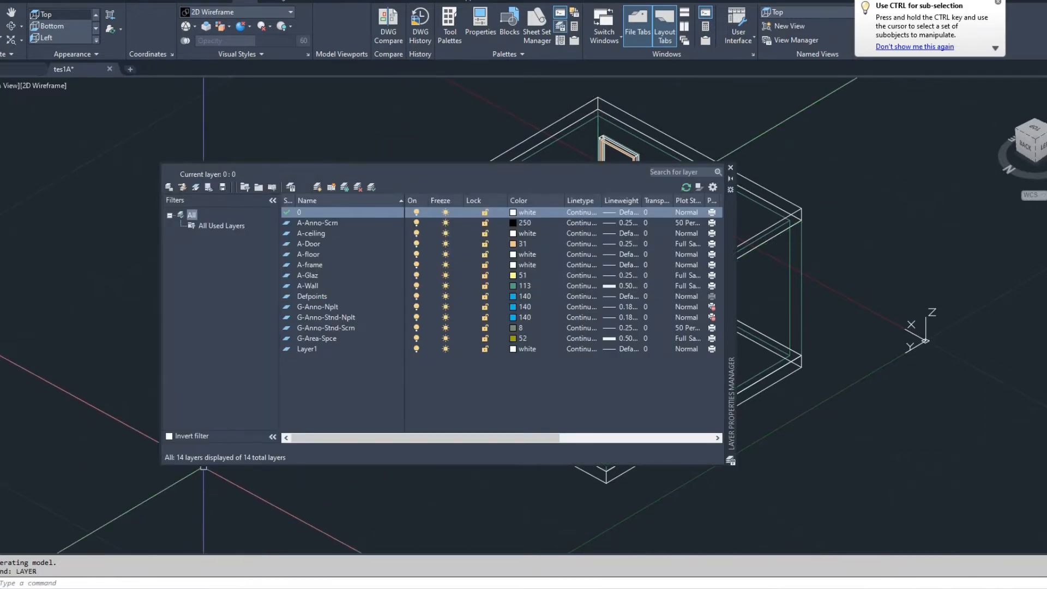
pyautogui.click(416, 286)
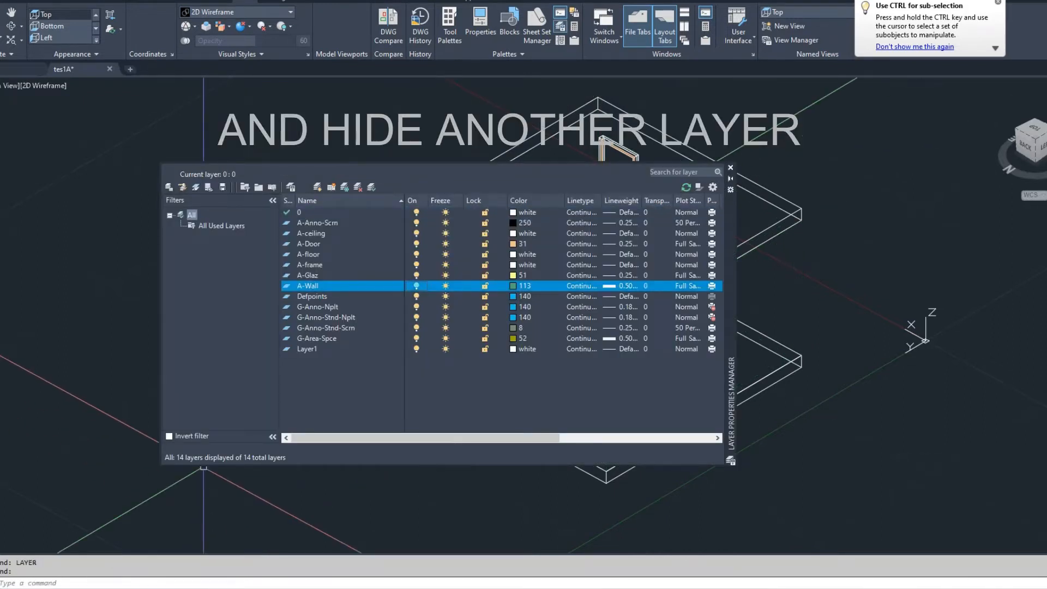
pyautogui.click(416, 233)
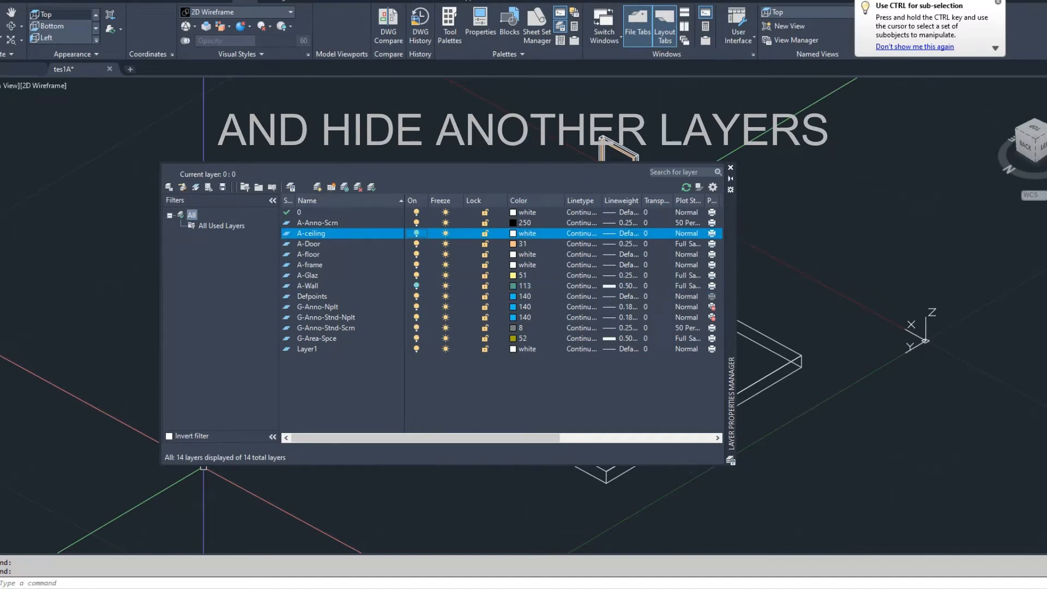
pyautogui.click(417, 254)
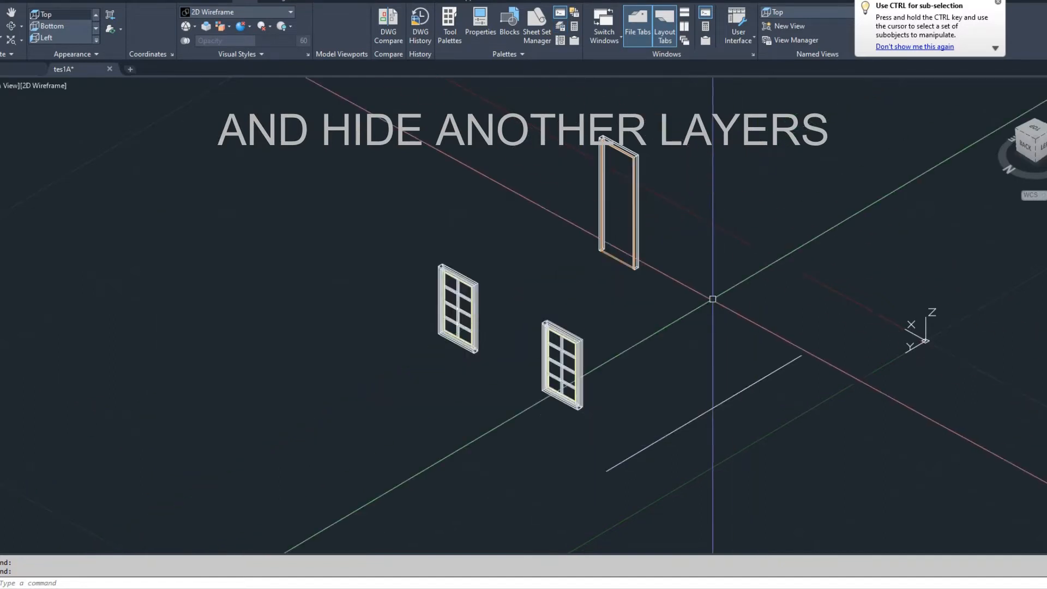
# - Erase the stray line left beside the door and window frames
pyautogui.write('e')
pyautogui.press('Return')
pyautogui.click(760, 381)
pyautogui.press('Return')
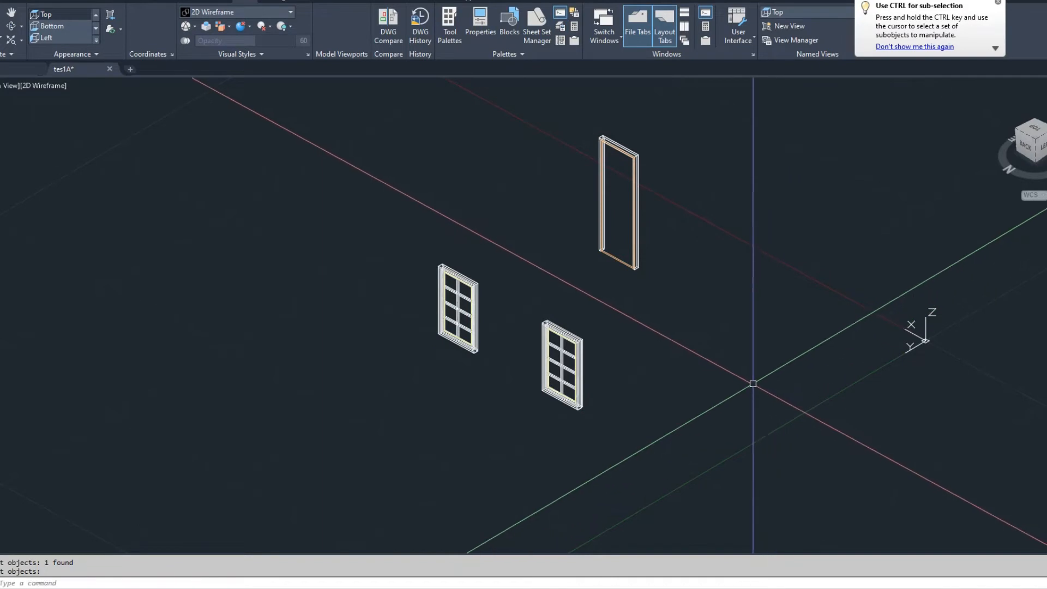
# - Save the door and window drawing as tes1A.dwg in the Temp folder
pyautogui.click(3, 2)
pyautogui.click(8, 129)
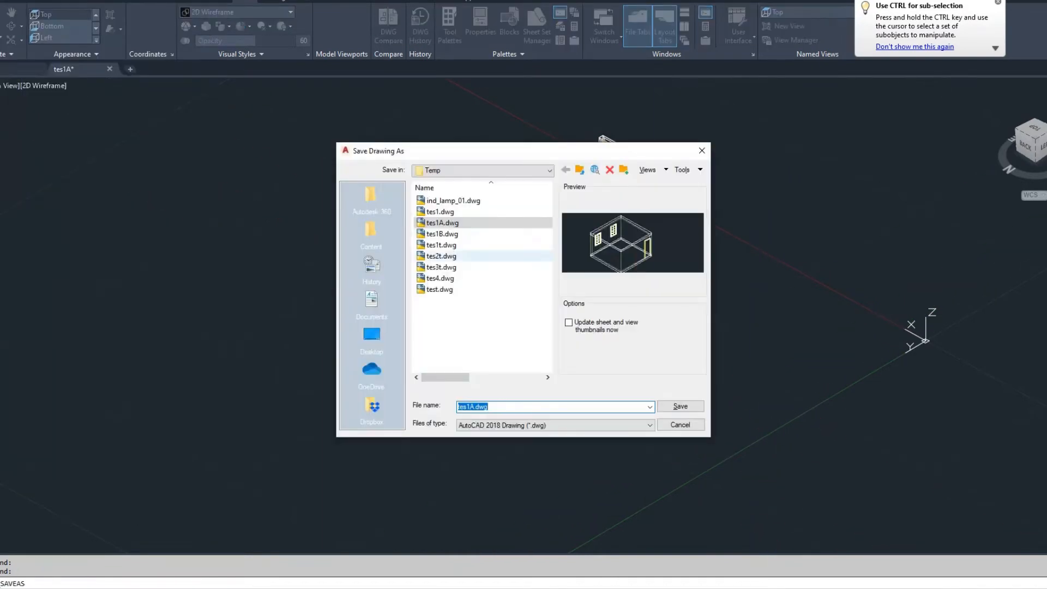
pyautogui.press('Return')
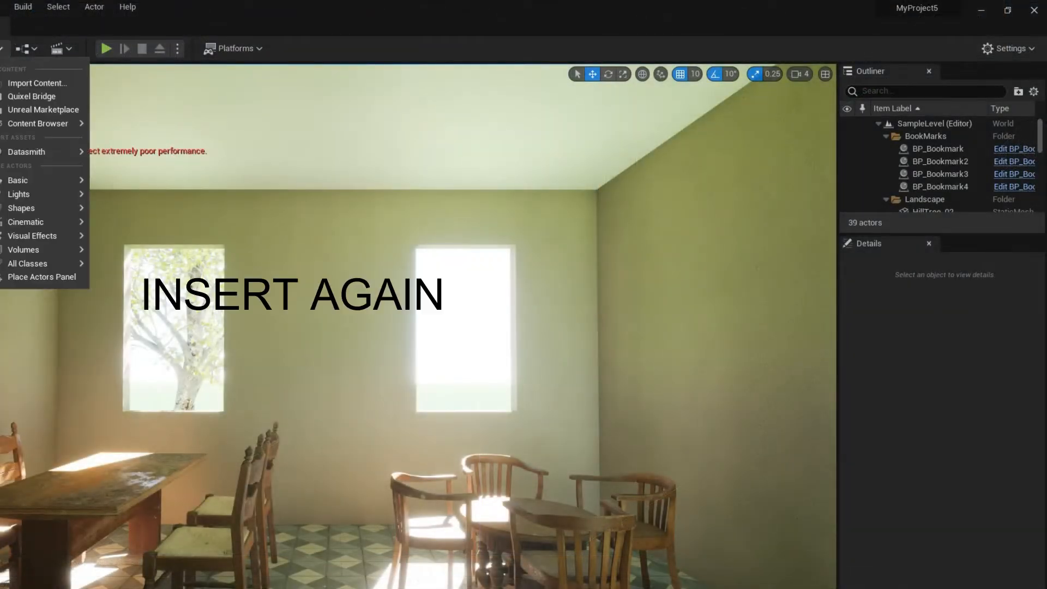
# - Import tes1A.dwg from the Temp folder with Datasmith into the Content folder
pyautogui.moveTo(44, 151)
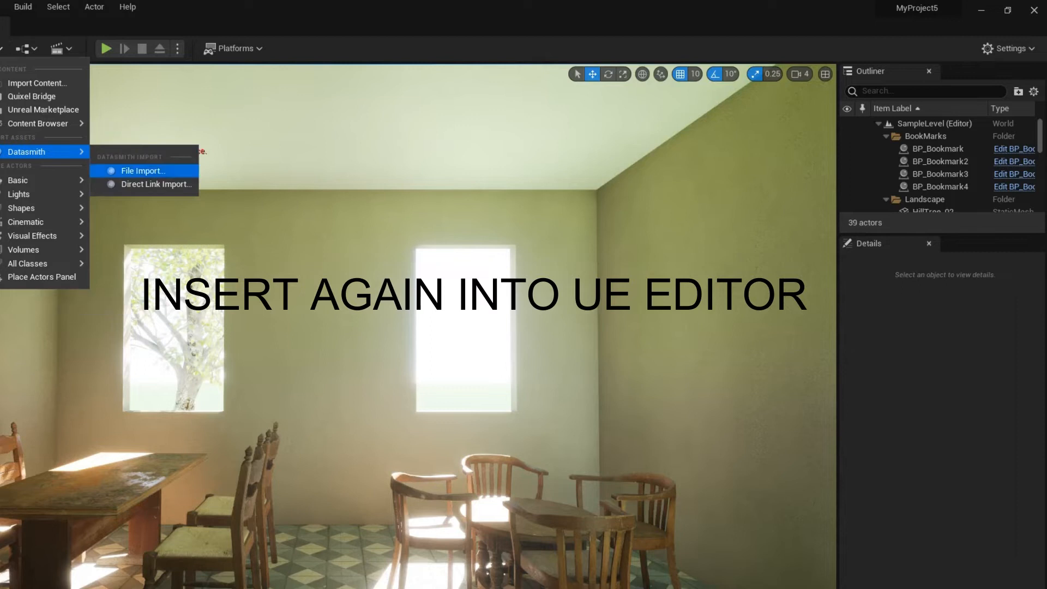
pyautogui.click(125, 168)
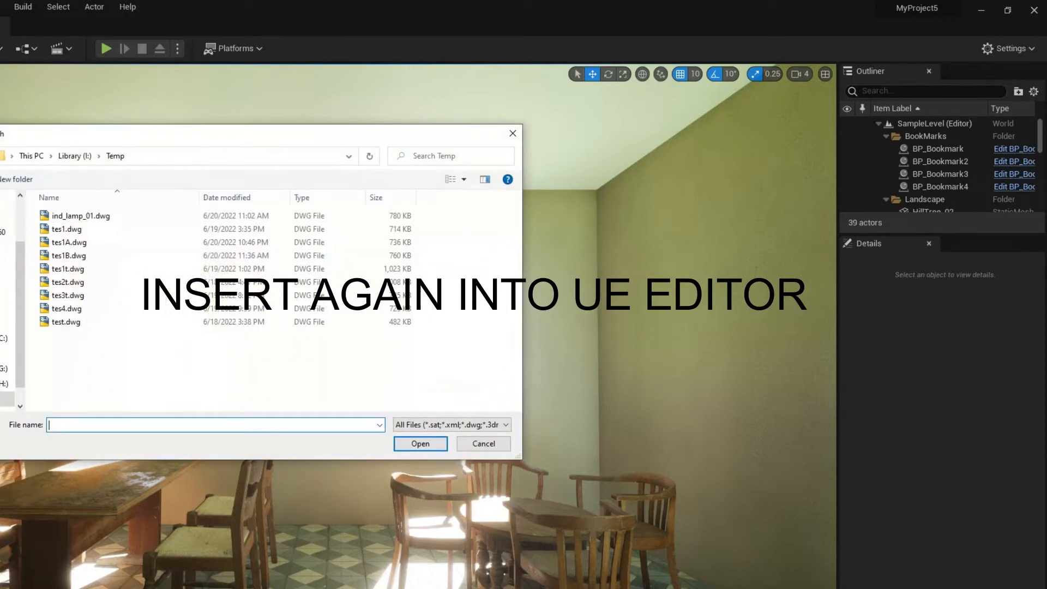
pyautogui.click(69, 243)
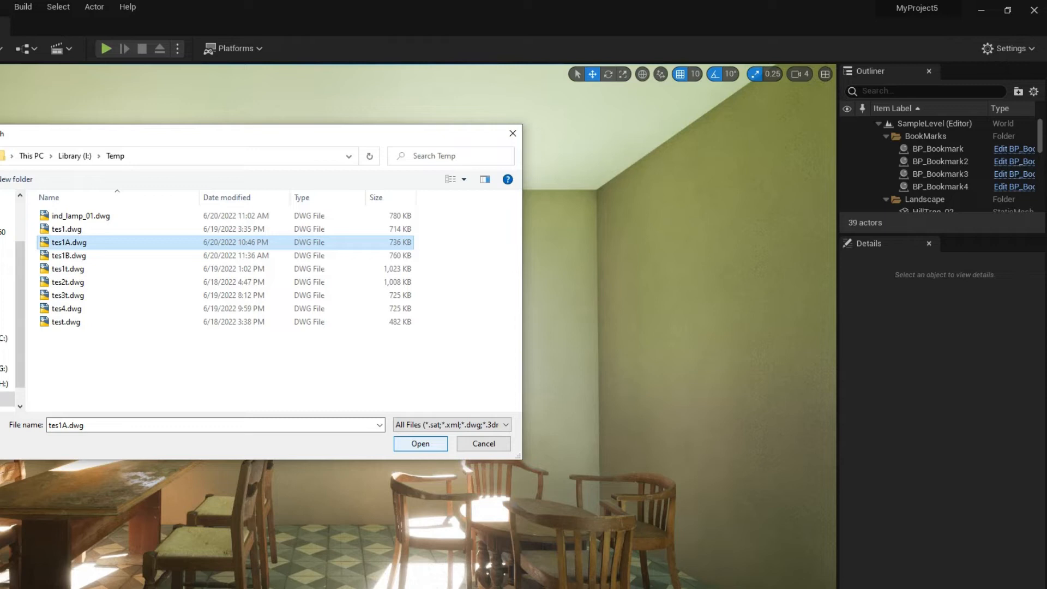
pyautogui.click(421, 444)
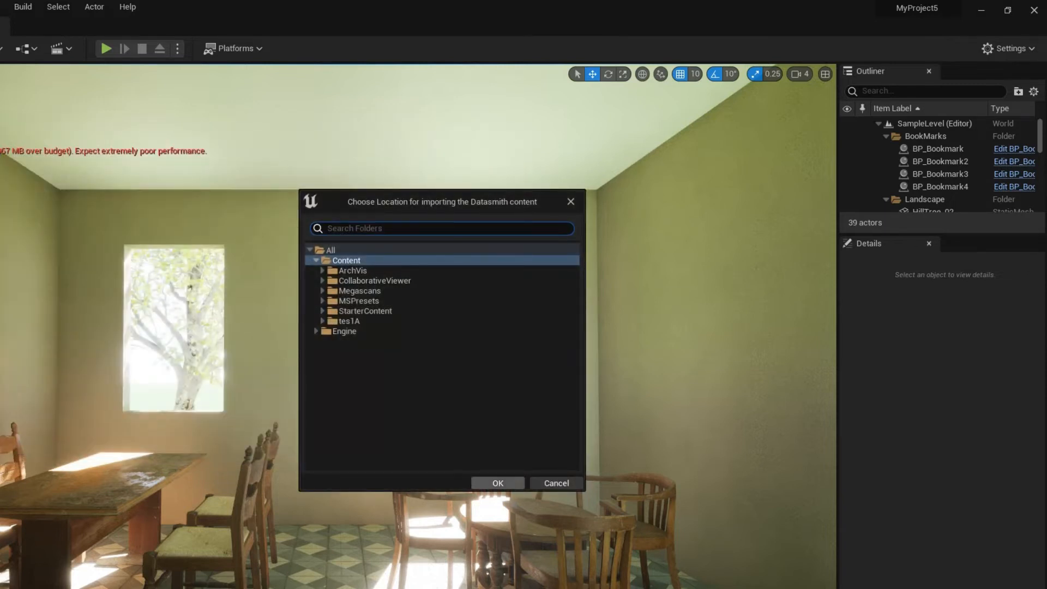
pyautogui.click(498, 483)
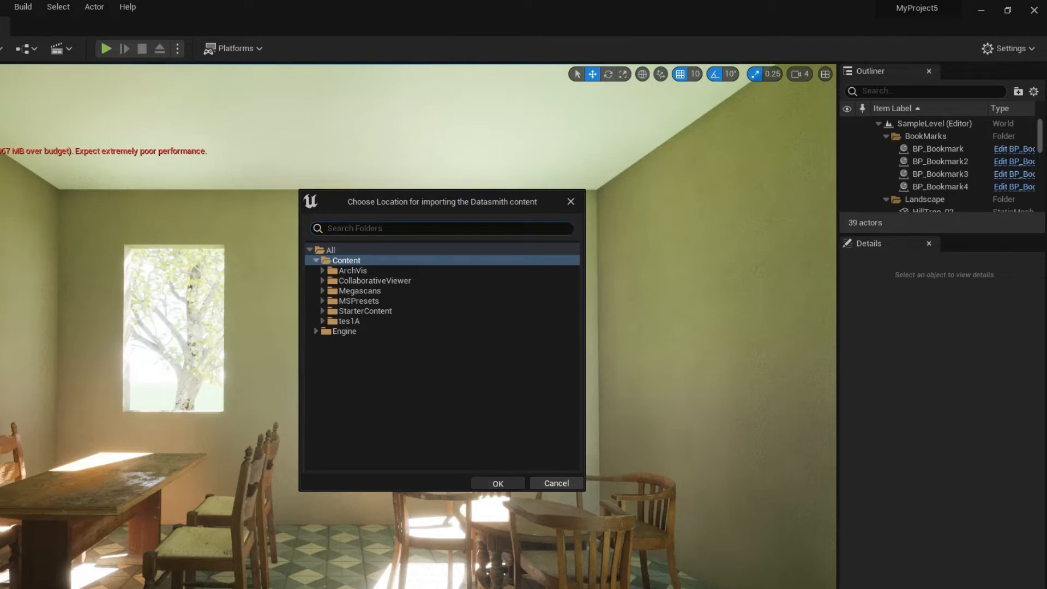
pyautogui.click(510, 460)
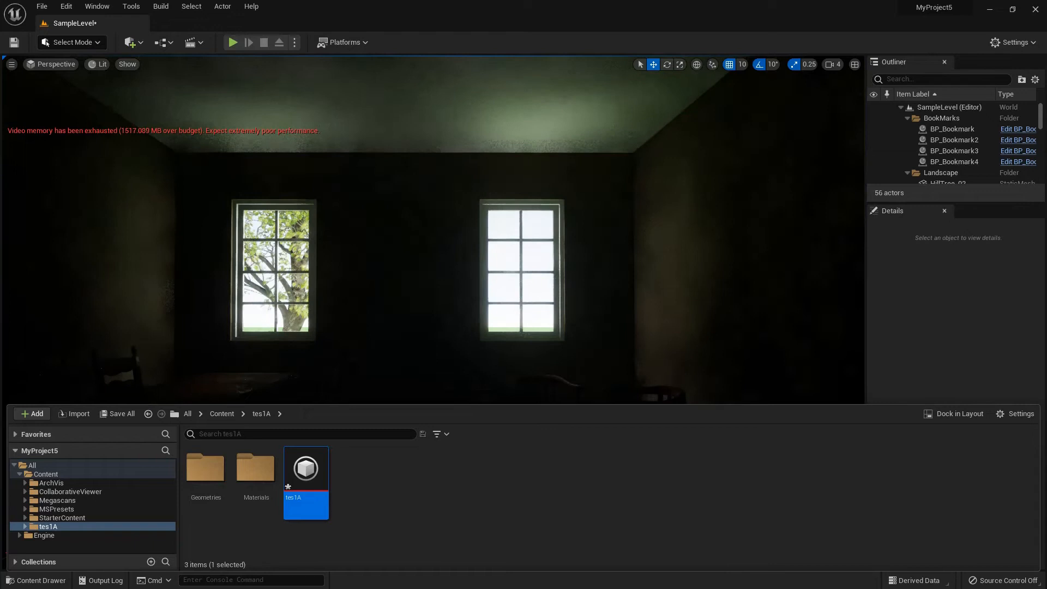
pyautogui.moveTo(433, 229); pyautogui.dragTo(453, 245, button='right')
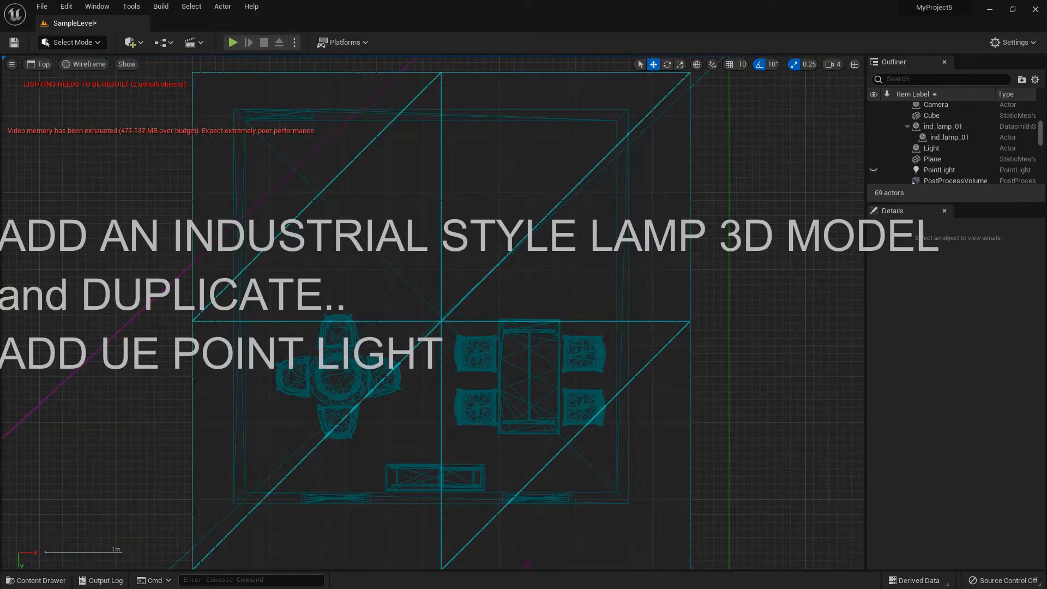
# - Import the lamp model ind_lamp_02.dwg with Datasmith using the default import options
pyautogui.click(132, 42)
pyautogui.moveTo(163, 131)
pyautogui.click(313, 148)
pyautogui.click(225, 187)
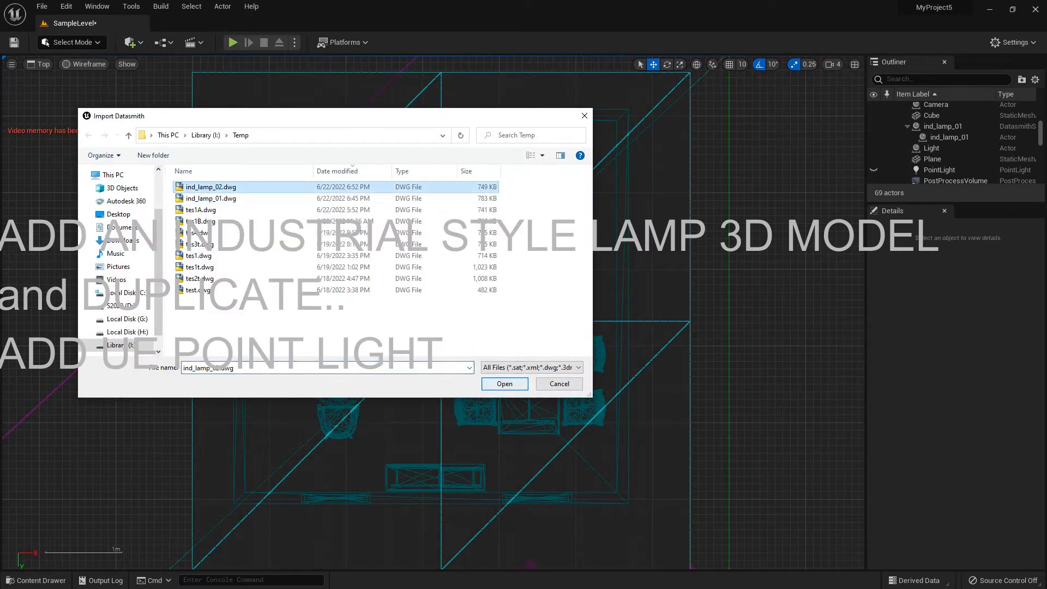
pyautogui.click(505, 384)
pyautogui.click(571, 416)
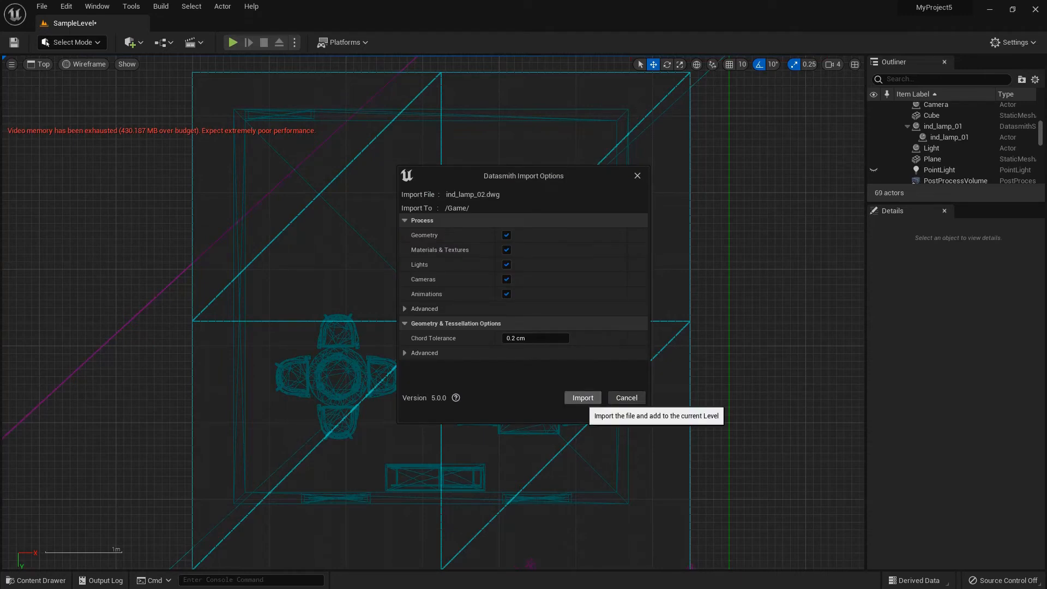
pyautogui.click(582, 398)
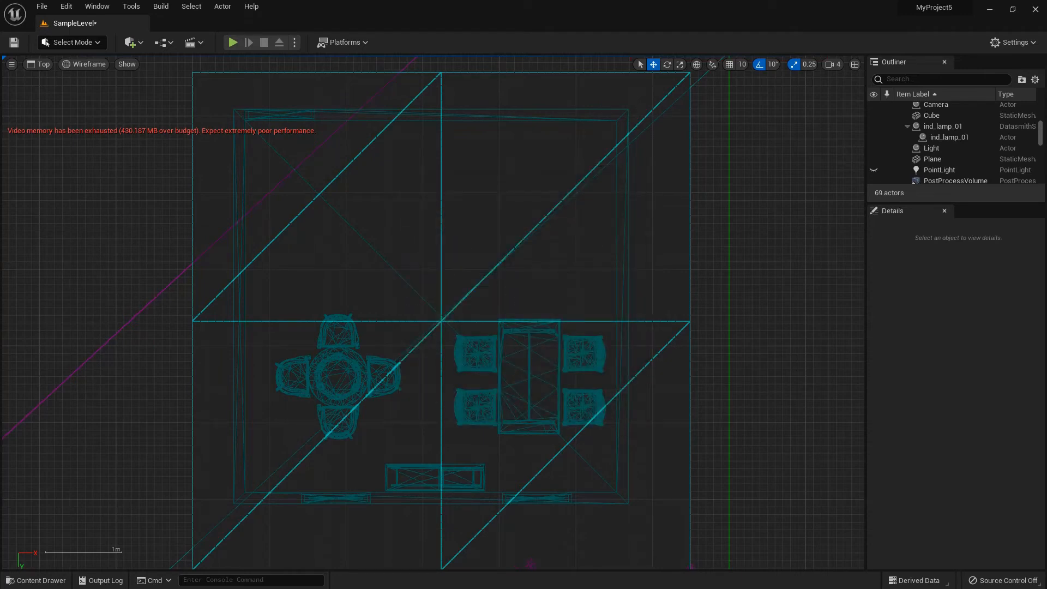
# - In the Left wireframe view, select the imported lamp's cord, ceiling cap, bulb, socket and first filament part
pyautogui.scroll(6, 499, 297)
pyautogui.scroll(-2, 415, 284)
pyautogui.scroll(7, 420, 289)
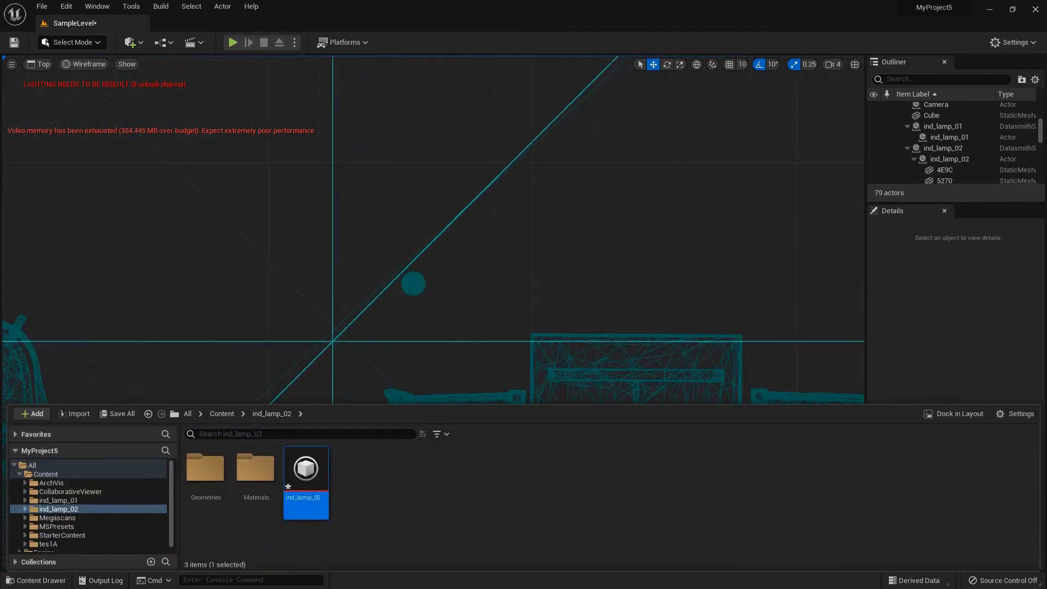
pyautogui.click(44, 64)
pyautogui.click(136, 127)
pyautogui.moveTo(480, 305); pyautogui.dragTo(379, 162)
pyautogui.scroll(-3, 379, 167)
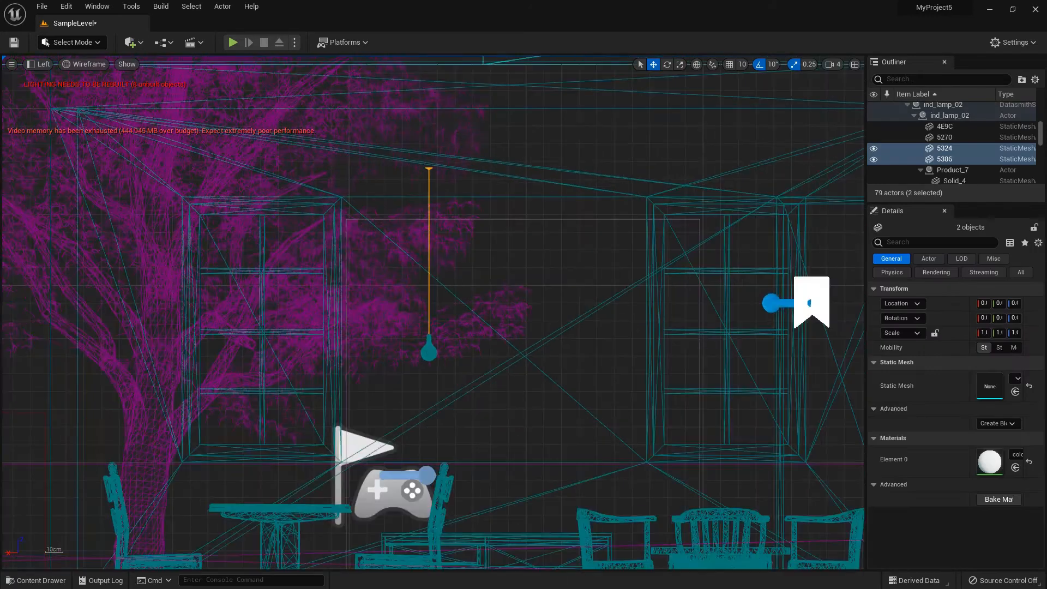
pyautogui.press('f')
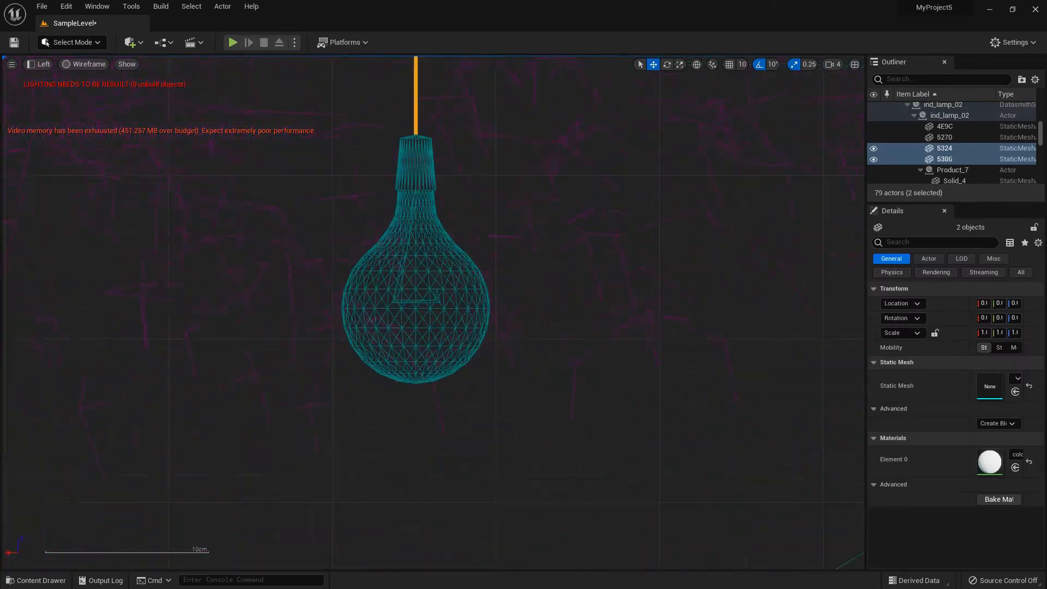
pyautogui.keyDown('ctrl'); pyautogui.click(415, 308); pyautogui.keyUp('ctrl')
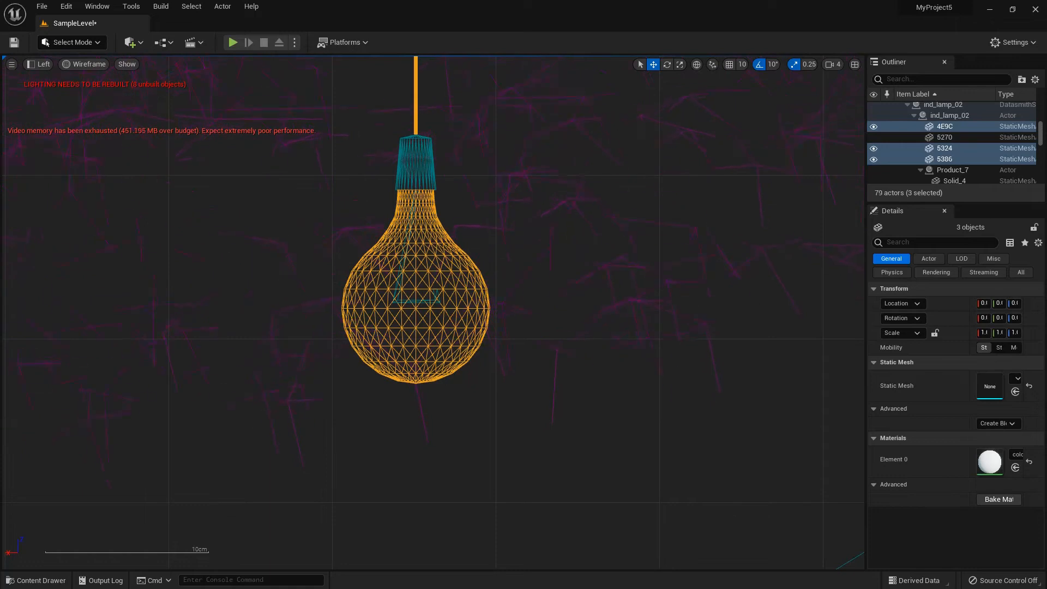
pyautogui.keyDown('ctrl'); pyautogui.click(416, 164); pyautogui.keyUp('ctrl')
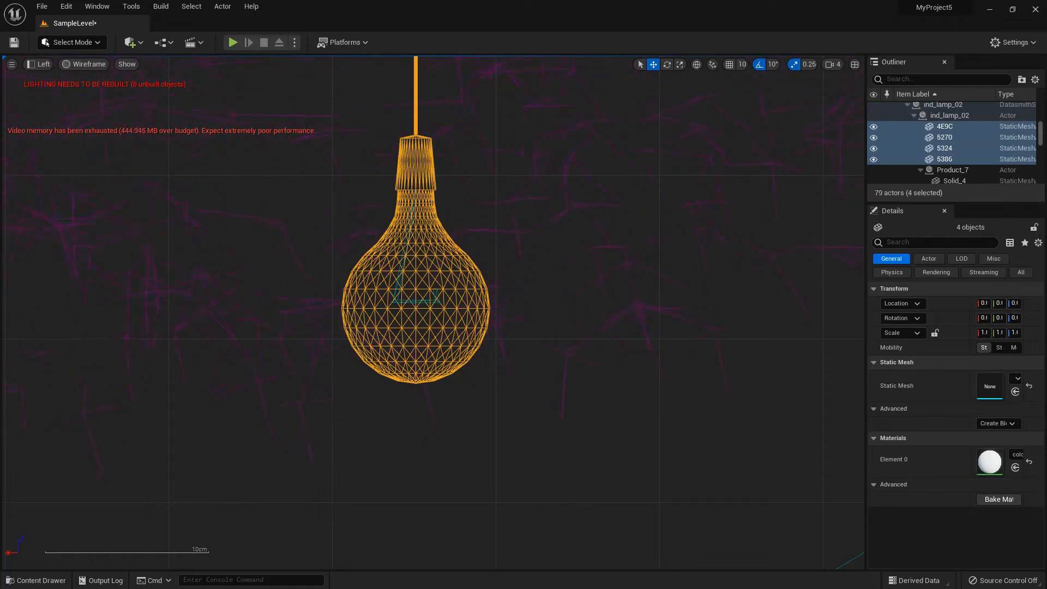
pyautogui.scroll(-2, 416, 295)
pyautogui.scroll(2, 416, 295)
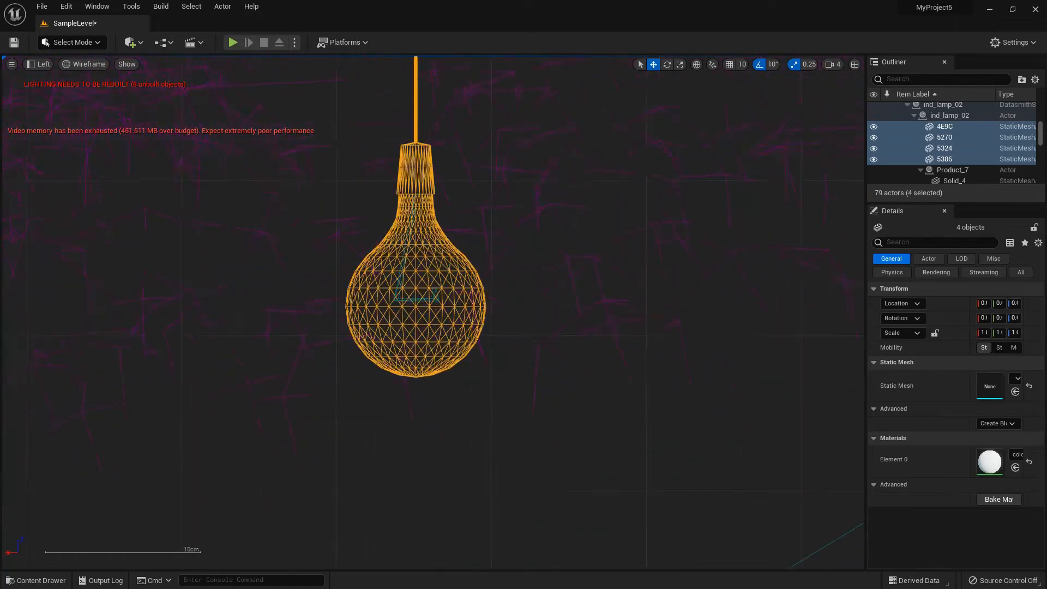
pyautogui.keyDown('ctrl'); pyautogui.click(415, 298); pyautogui.keyUp('ctrl')
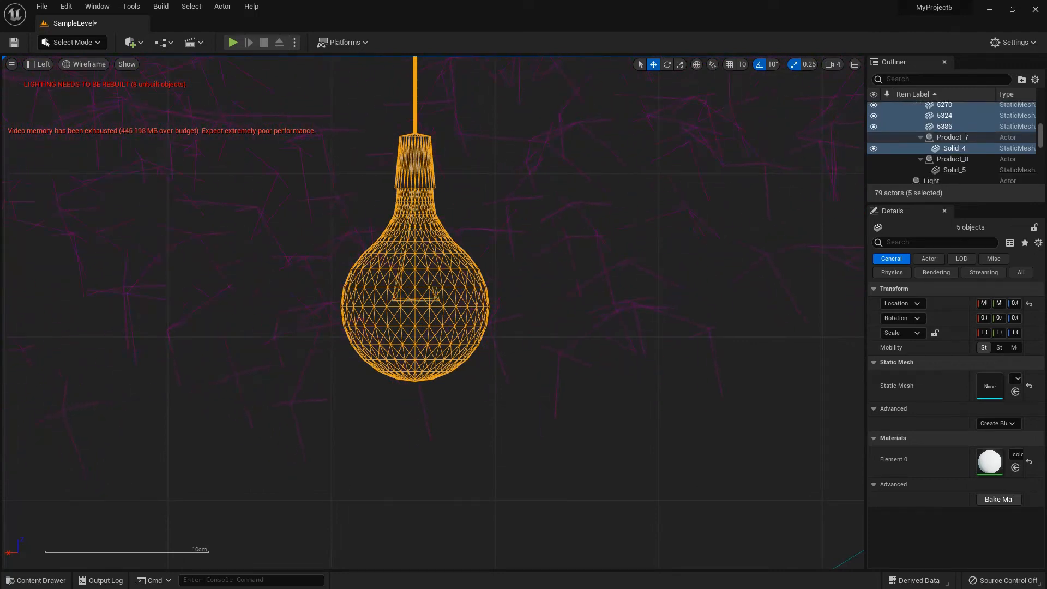
# - Add the lamp's second filament part to the selection in the Right view
pyautogui.scroll(-4, 431, 310)
pyautogui.click(39, 64)
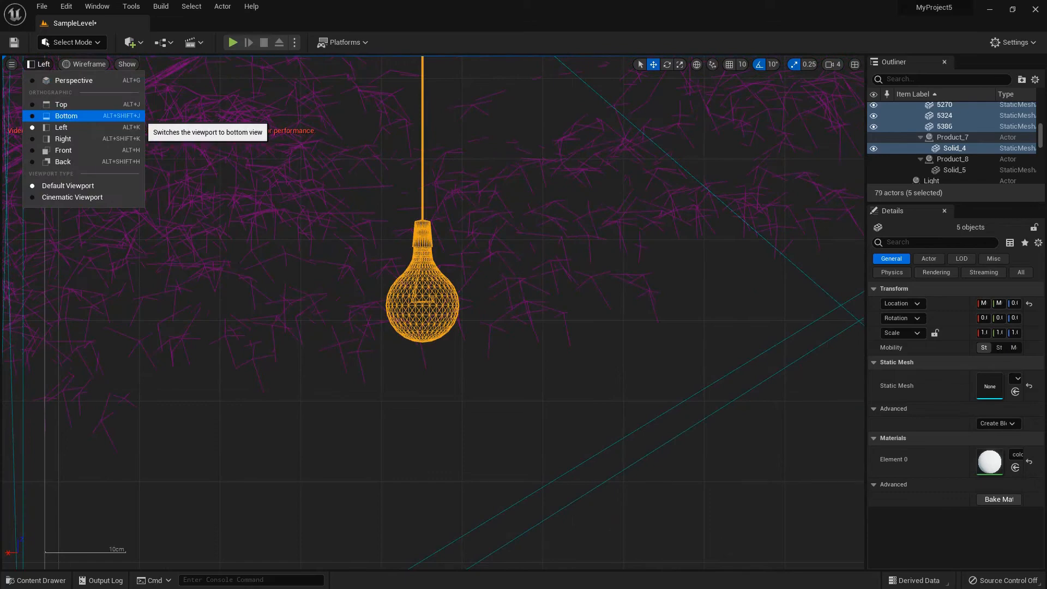
pyautogui.click(54, 137)
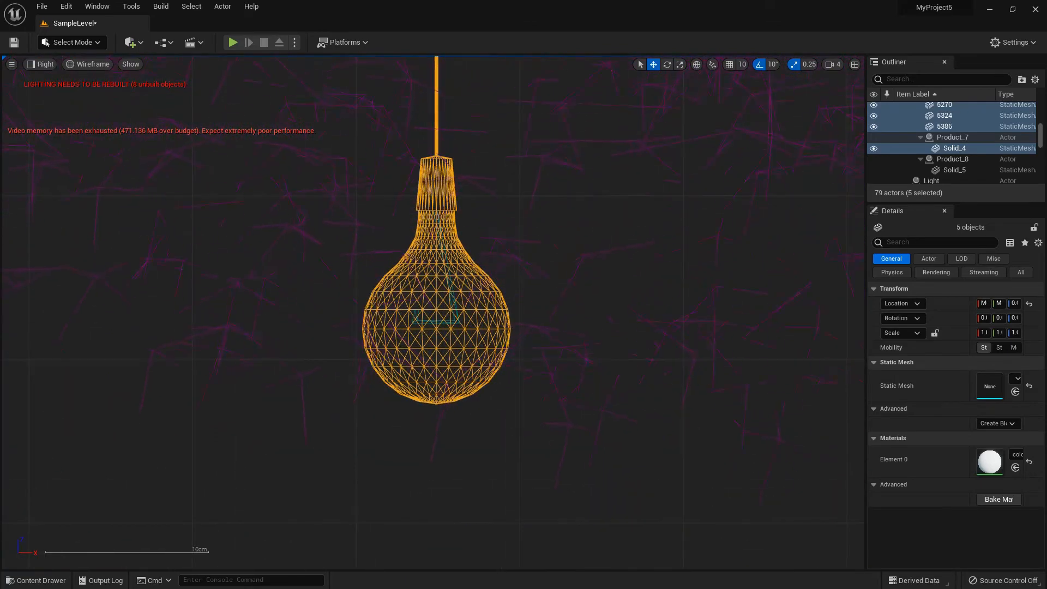
pyautogui.keyDown('ctrl'); pyautogui.click(415, 319); pyautogui.keyUp('ctrl')
pyautogui.scroll(-20, 393, 320)
pyautogui.scroll(4, 396, 288)
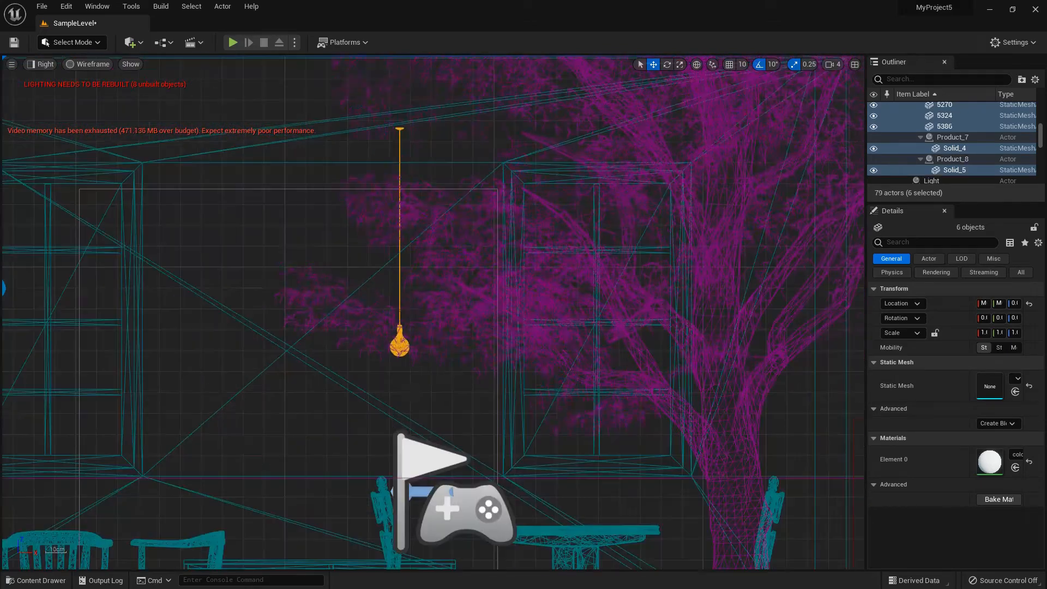
pyautogui.scroll(-2, 389, 291)
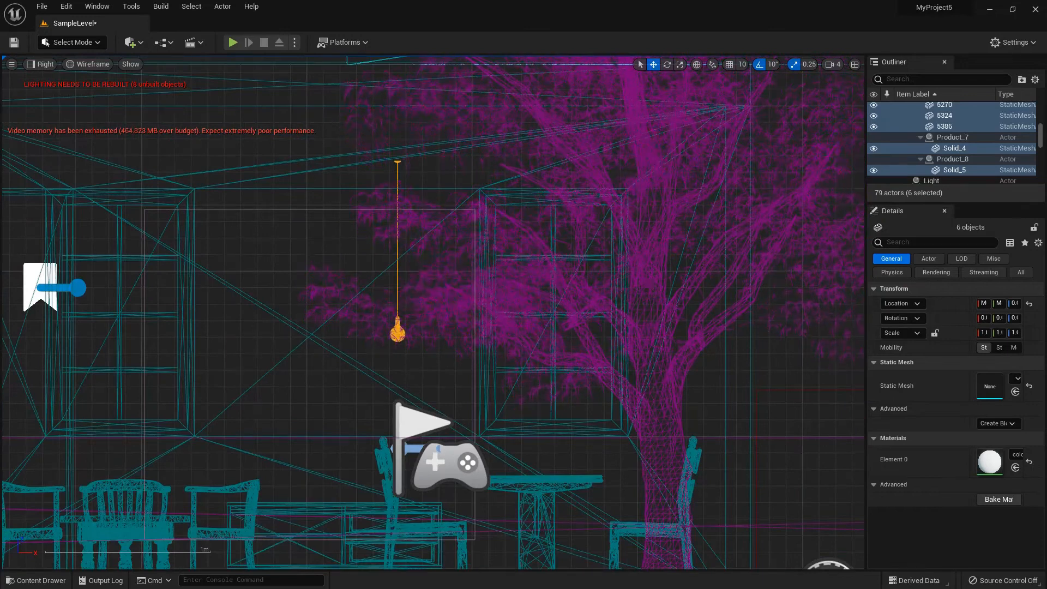
# - Set a pivot offset at the lamp and raise the whole lamp to the ceiling
pyautogui.rightClick(397, 327)
pyautogui.moveTo(436, 444)
pyautogui.moveTo(431, 421)
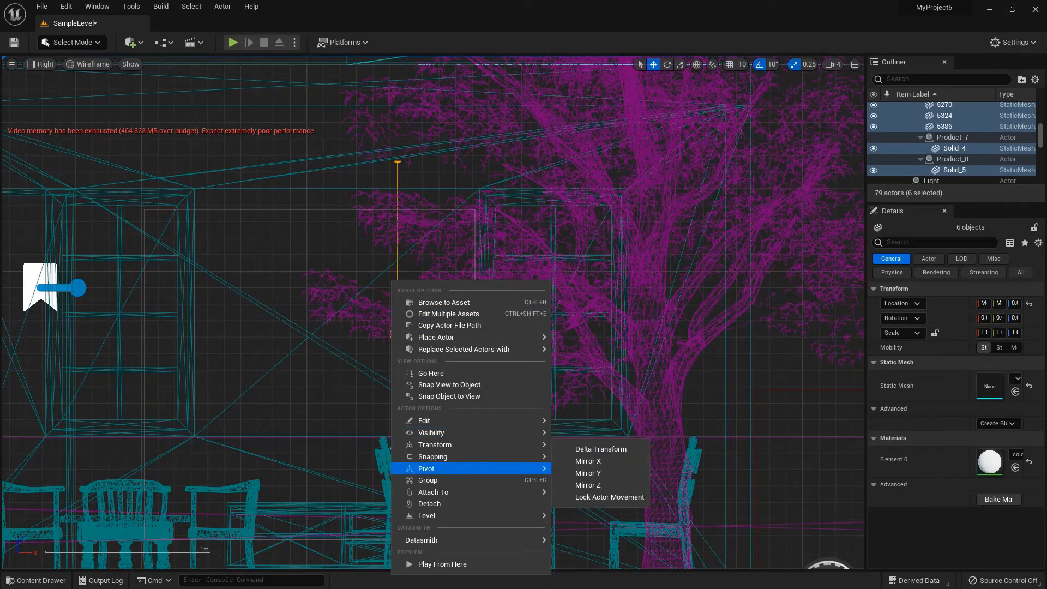
pyautogui.moveTo(428, 468)
pyautogui.click(598, 496)
pyautogui.scroll(-2, 469, 256)
pyautogui.moveTo(464, 252); pyautogui.dragTo(470, 374, button='right')
pyautogui.scroll(2, 464, 252)
pyautogui.moveTo(396, 416); pyautogui.dragTo(412, 350)
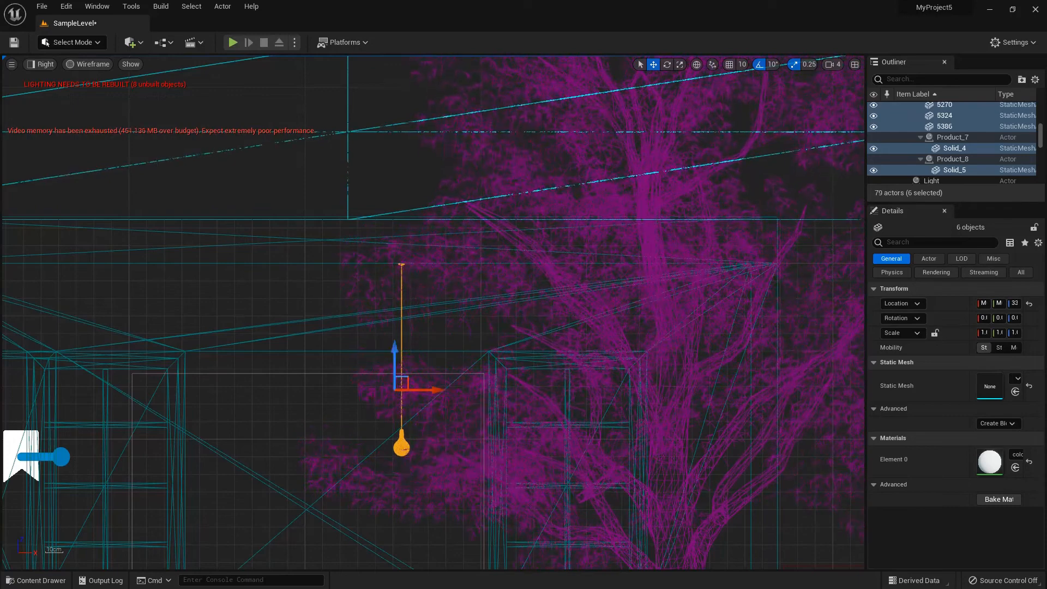
# - Move the lamp along X until it hangs in line with the rectangular dining table
pyautogui.scroll(-5, 412, 351)
pyautogui.scroll(2, 460, 408)
pyautogui.moveTo(420, 266); pyautogui.dragTo(562, 266)
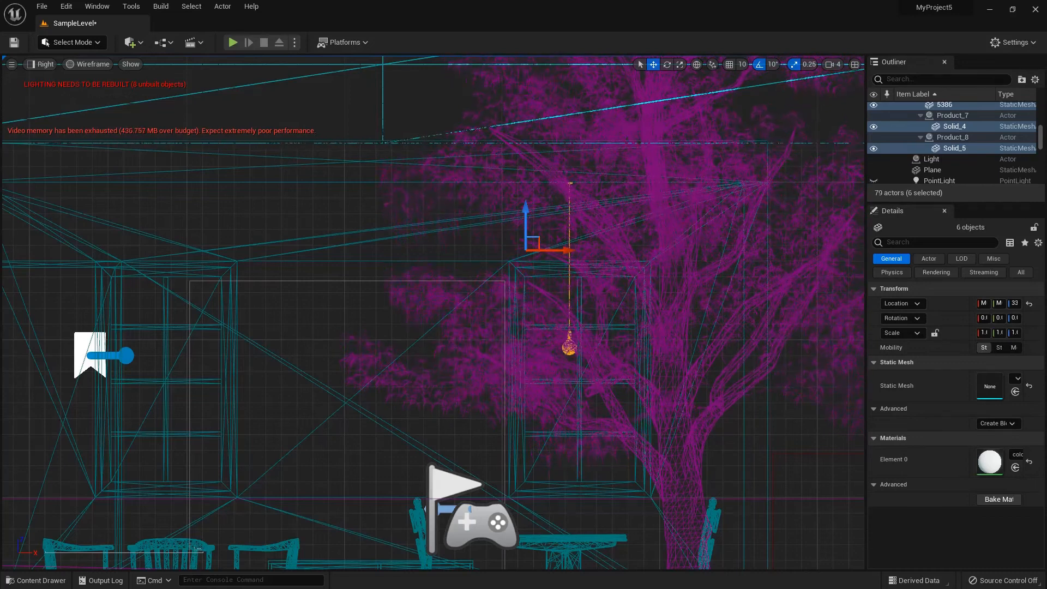
# - Duplicate the lamp and move the copy along X in line with the round table, using a pivot offset set near it
pyautogui.rightClick(502, 249)
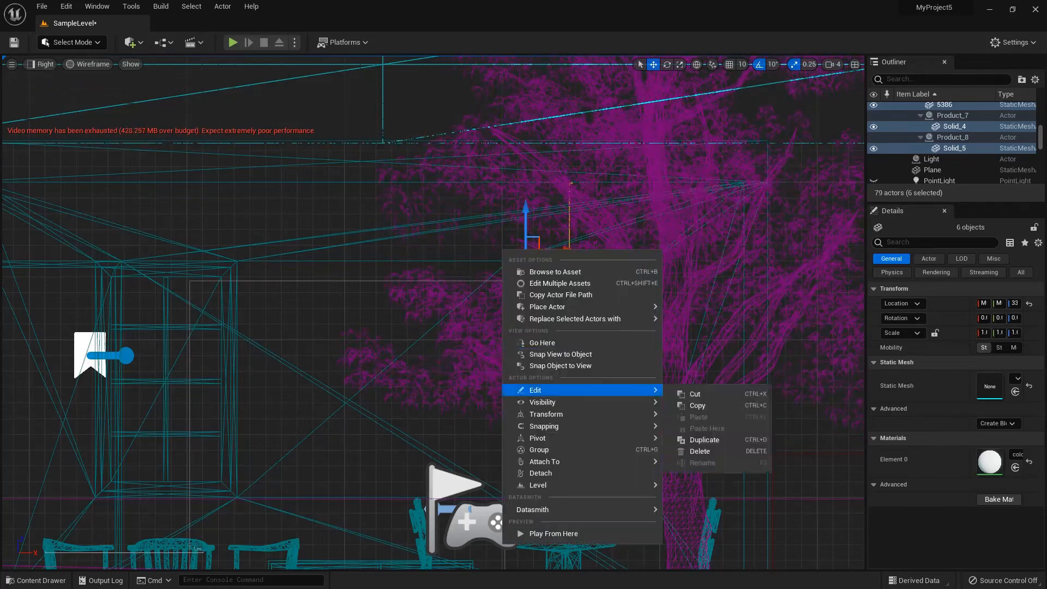
pyautogui.moveTo(538, 390)
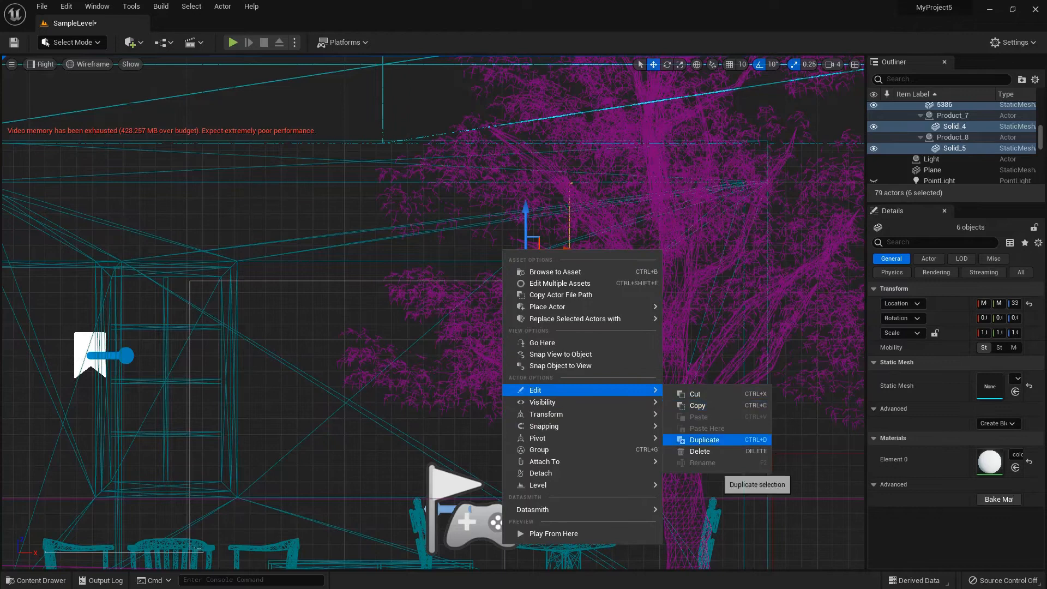
pyautogui.click(705, 440)
pyautogui.rightClick(507, 248)
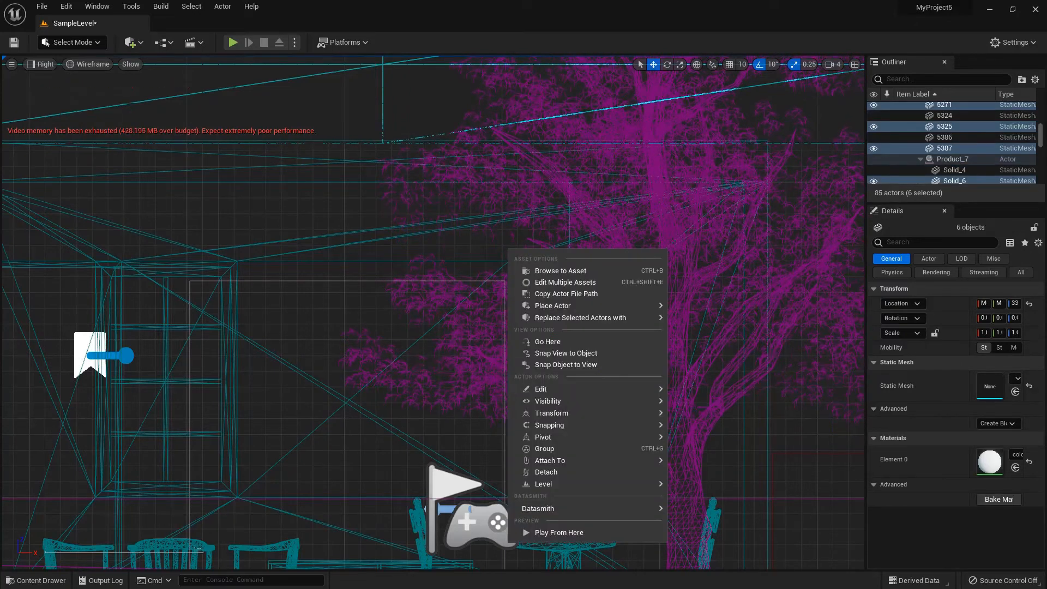
pyautogui.moveTo(543, 437)
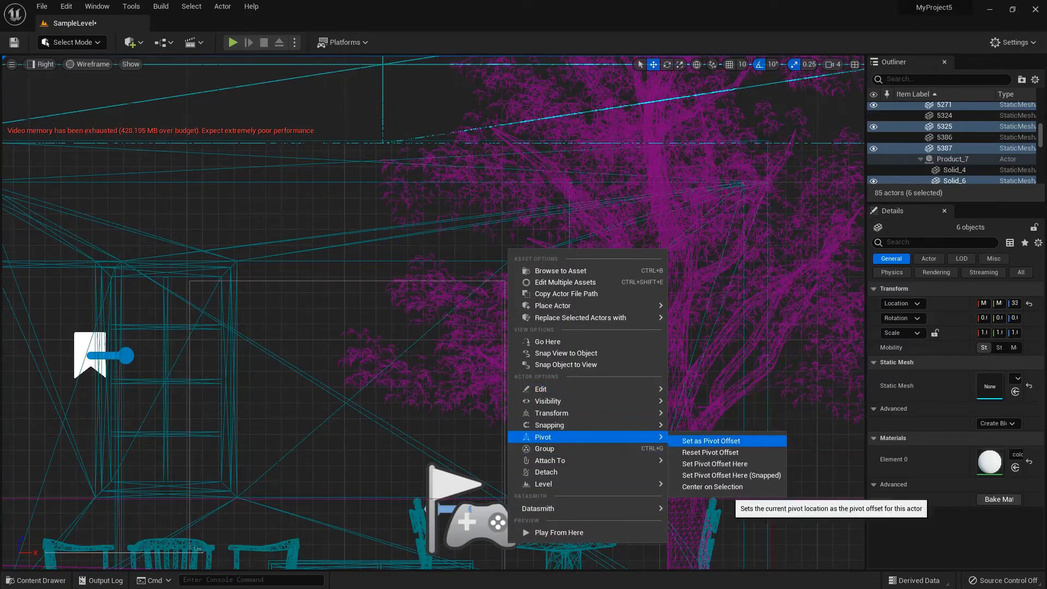
pyautogui.click(703, 461)
pyautogui.moveTo(545, 248); pyautogui.dragTo(144, 248)
pyautogui.scroll(-2, 283, 253)
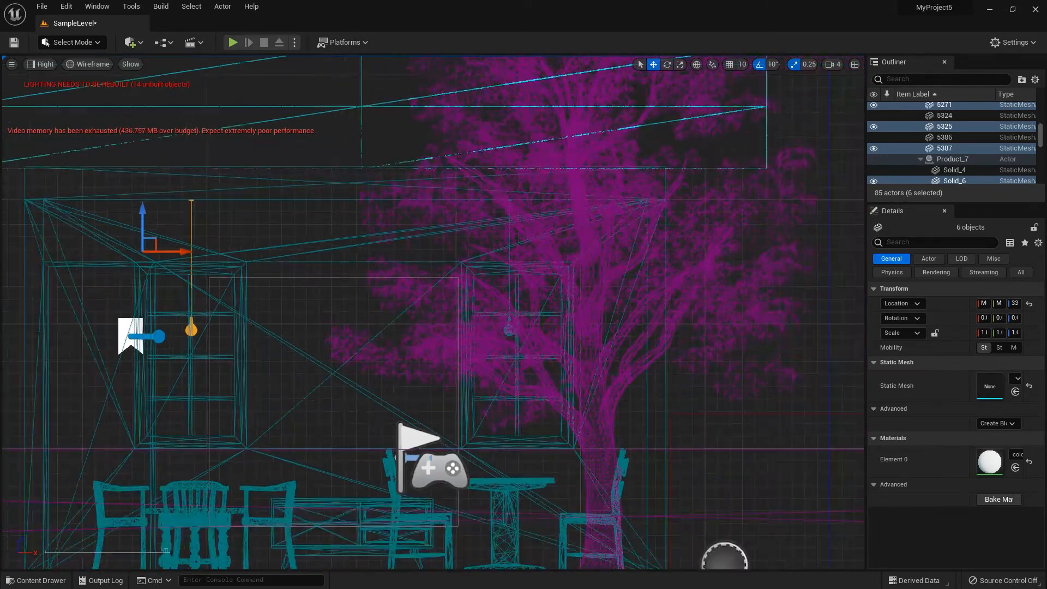
pyautogui.press('Escape')
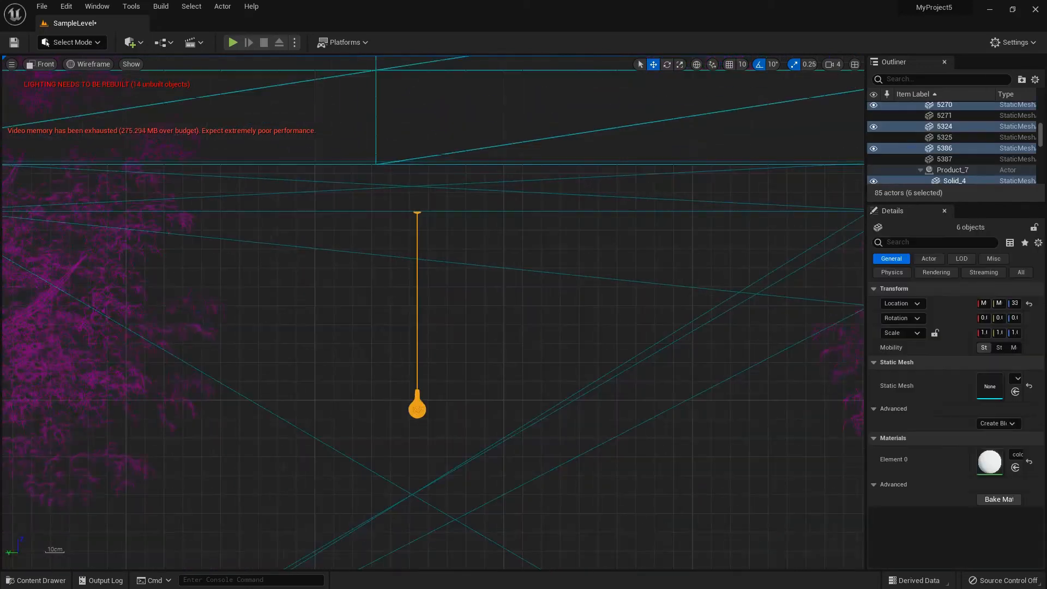
# - In the Front view, set a pivot offset near the original lamp and move it along Y above the rectangular table
pyautogui.rightClick(409, 69)
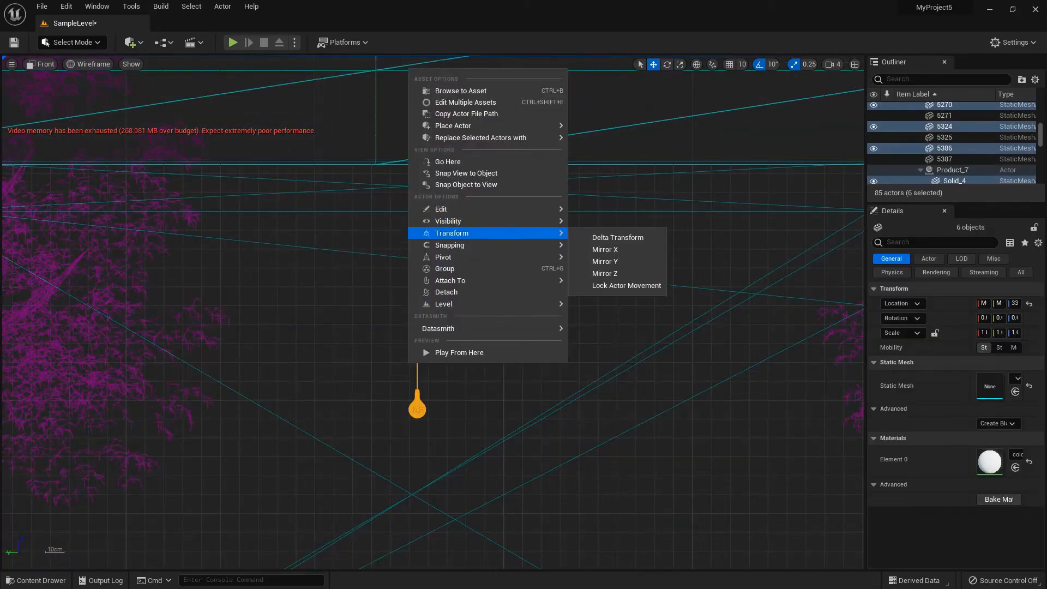
pyautogui.moveTo(452, 257)
pyautogui.click(615, 283)
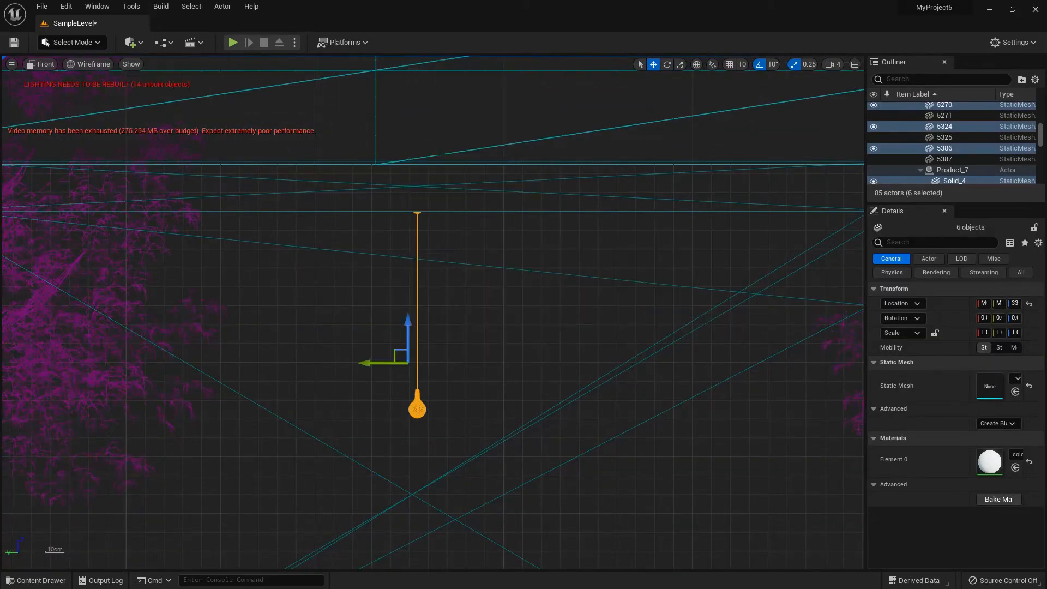
pyautogui.scroll(-5, 433, 311)
pyautogui.moveTo(466, 321); pyautogui.dragTo(360, 334)
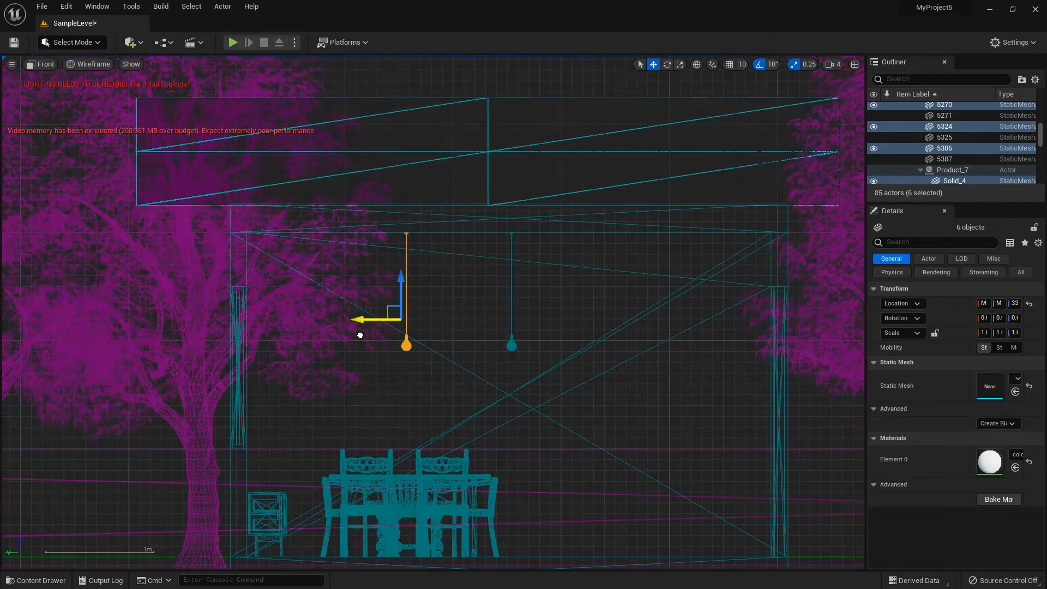
# - Select every part of the second hanging lamp in the Front view, from the bulb's inner parts and socket to the cord and ceiling mount
pyautogui.scroll(10, 535, 323)
pyautogui.press('Escape')
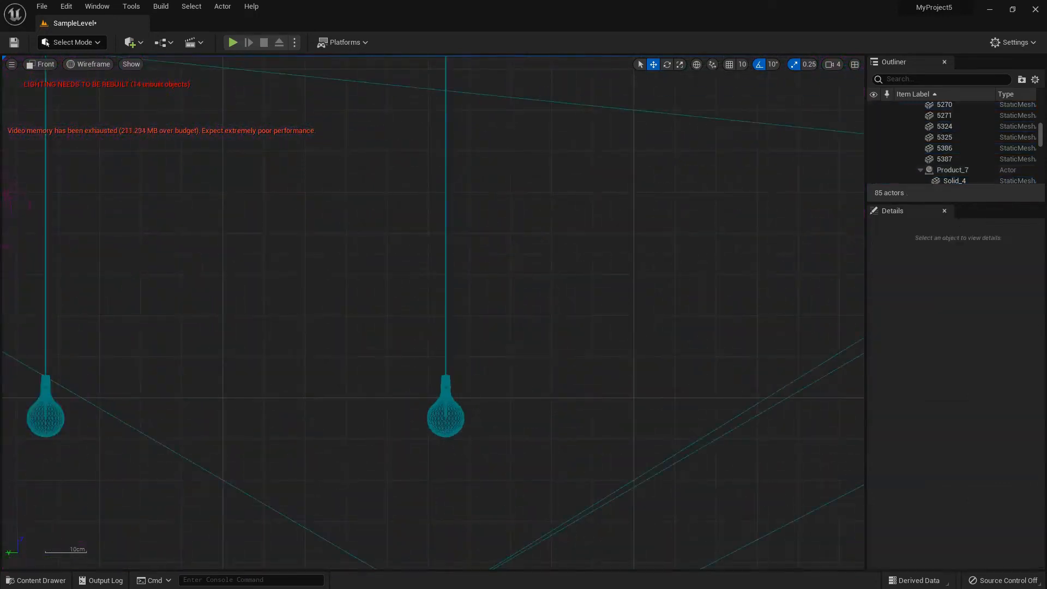
pyautogui.click(446, 354)
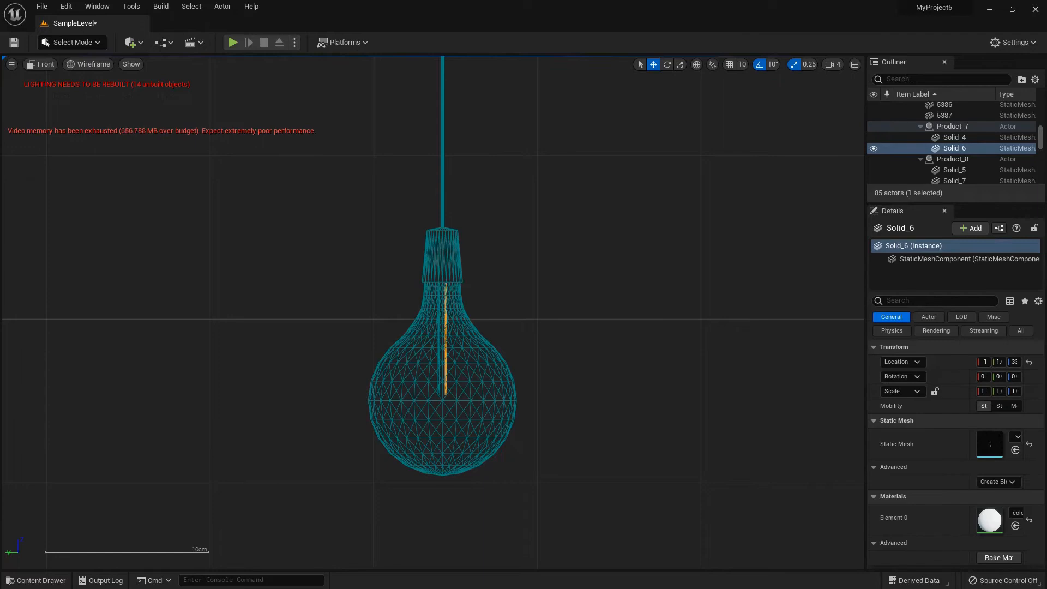
pyautogui.keyDown('ctrl'); pyautogui.click(438, 354); pyautogui.keyUp('ctrl')
pyautogui.keyDown('ctrl'); pyautogui.click(453, 381); pyautogui.keyUp('ctrl')
pyautogui.scroll(-5, 452, 381)
pyautogui.keyDown('ctrl'); pyautogui.click(448, 312); pyautogui.keyUp('ctrl')
pyautogui.keyDown('ctrl'); pyautogui.click(447, 273); pyautogui.keyUp('ctrl')
pyautogui.scroll(-12, 433, 430)
pyautogui.scroll(10, 437, 184)
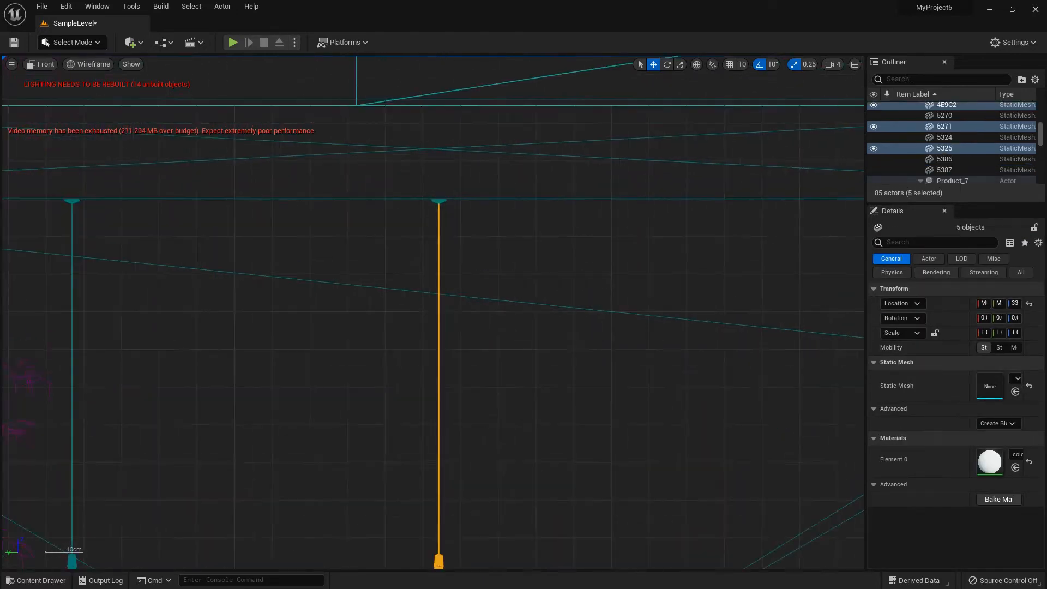
pyautogui.keyDown('ctrl'); pyautogui.click(440, 214); pyautogui.keyUp('ctrl')
pyautogui.scroll(-15, 465, 222)
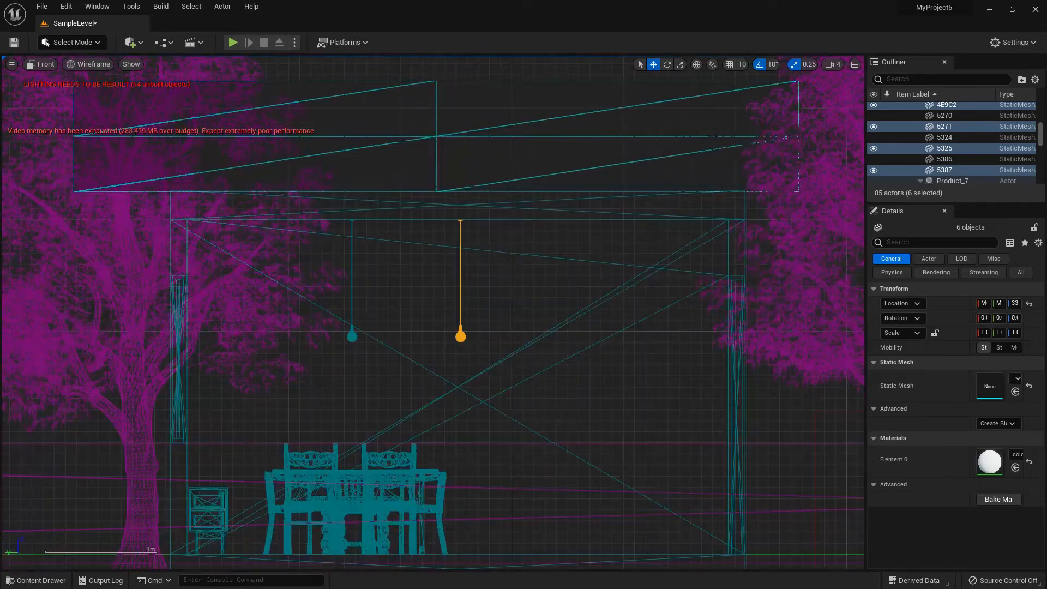
# - Set a pivot offset near the second lamp and move it along Y until it lines up with the first lamp above the tables
pyautogui.rightClick(444, 298)
pyautogui.moveTo(490, 192)
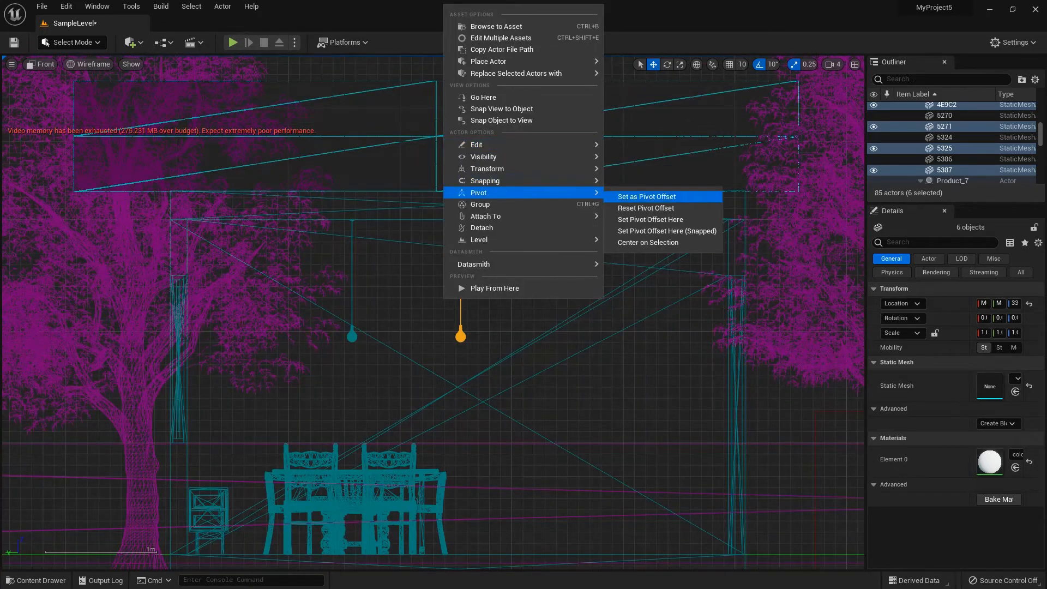
pyautogui.click(650, 220)
pyautogui.moveTo(398, 309); pyautogui.dragTo(288, 310)
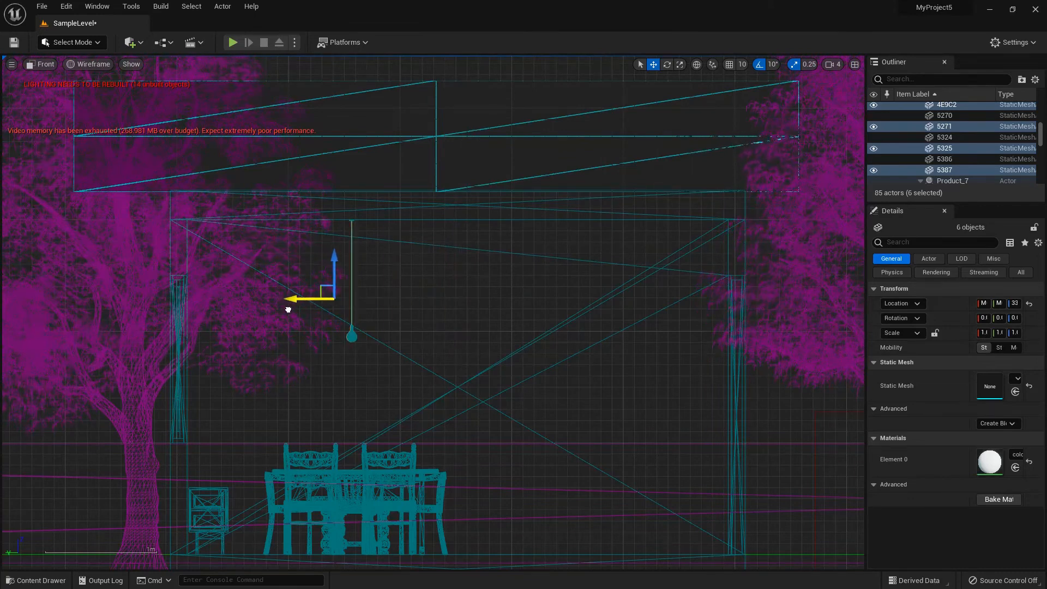
pyautogui.press('Escape')
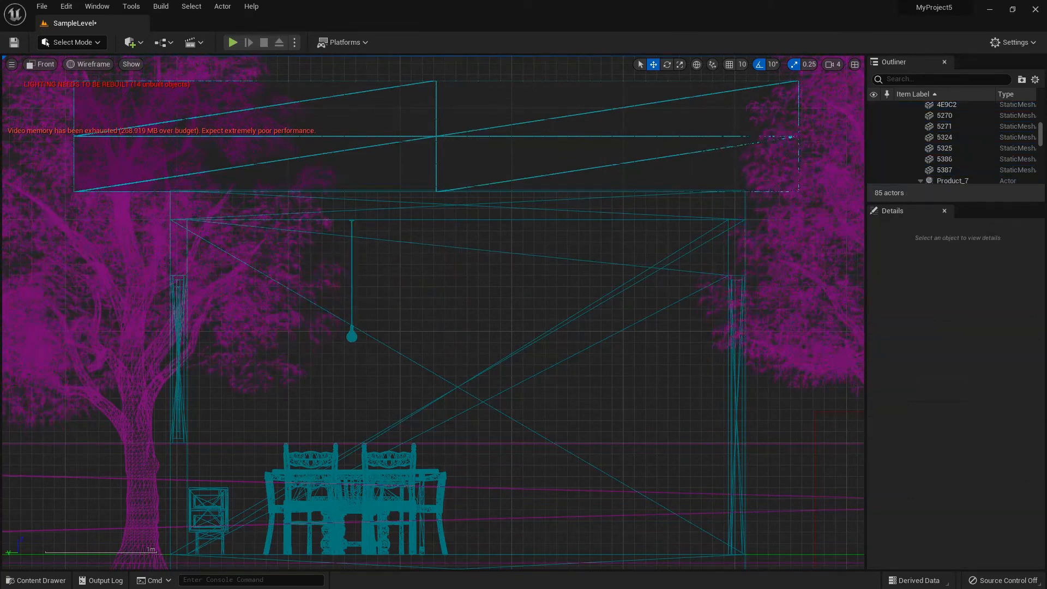
# - Return to the Perspective view and examine the two hanging lamps, the tables and the room's lighting from several angles
pyautogui.click(40, 64)
pyautogui.click(71, 80)
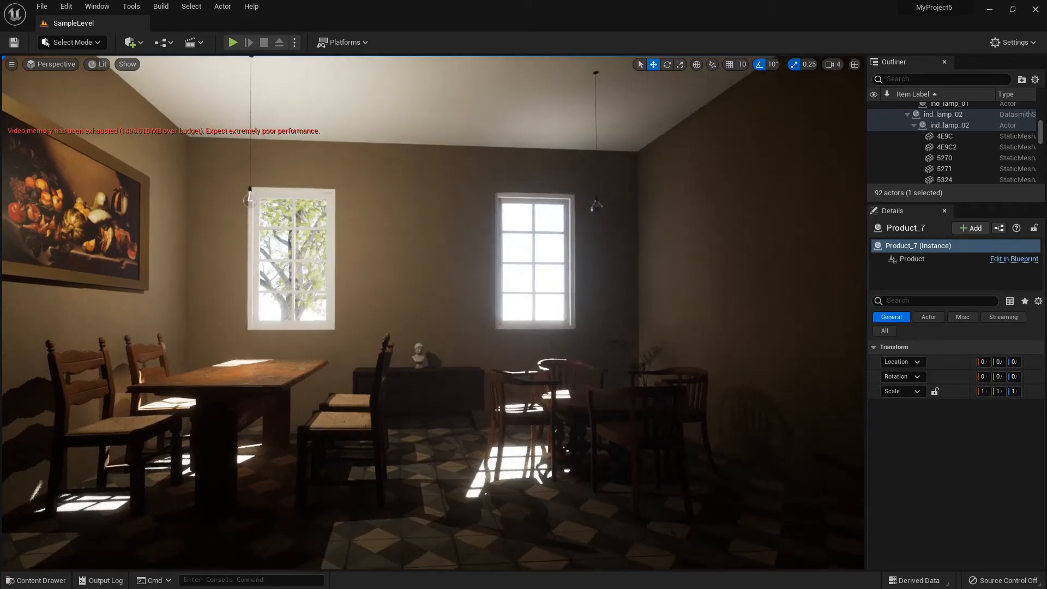
pyautogui.scroll(3, 433, 312)
pyautogui.moveTo(433, 312); pyautogui.dragTo(354, 313, button='right')
pyautogui.moveTo(433, 312); pyautogui.dragTo(377, 289, button='right')
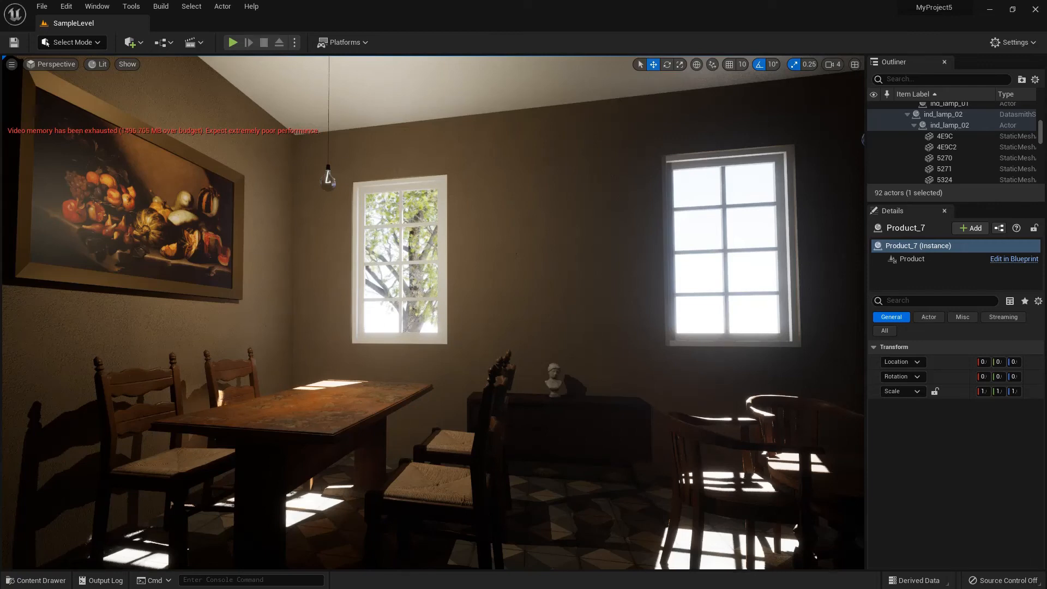
pyautogui.moveTo(434, 312); pyautogui.dragTo(508, 313, button='right')
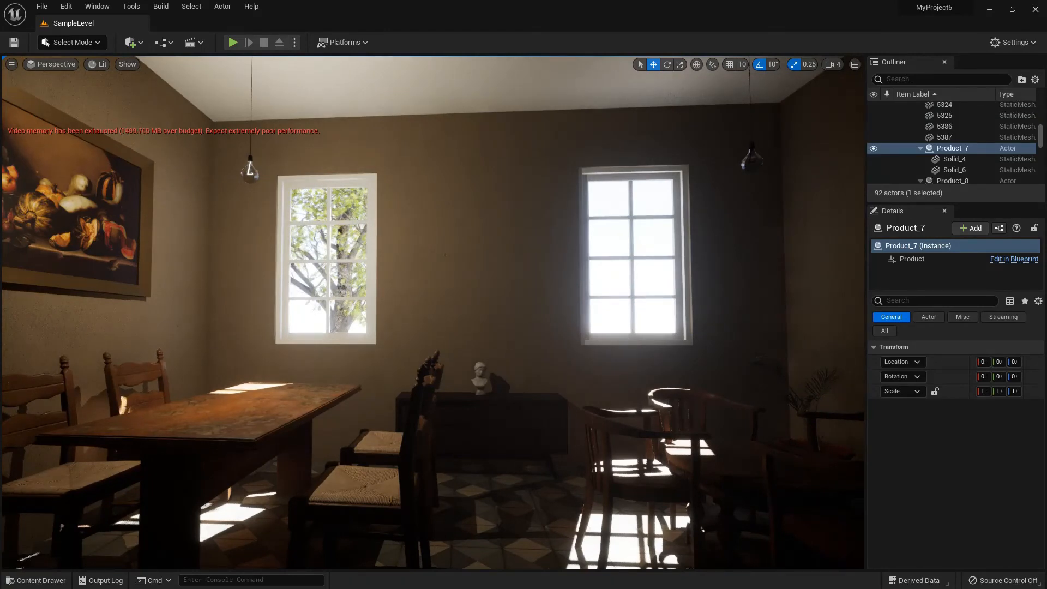
pyautogui.moveTo(433, 312)
pyautogui.mouseDown(button='right')
pyautogui.moveTo(337, 326)
pyautogui.moveTo(345, 291)
pyautogui.moveTo(346, 368)
pyautogui.mouseUp(button='right')
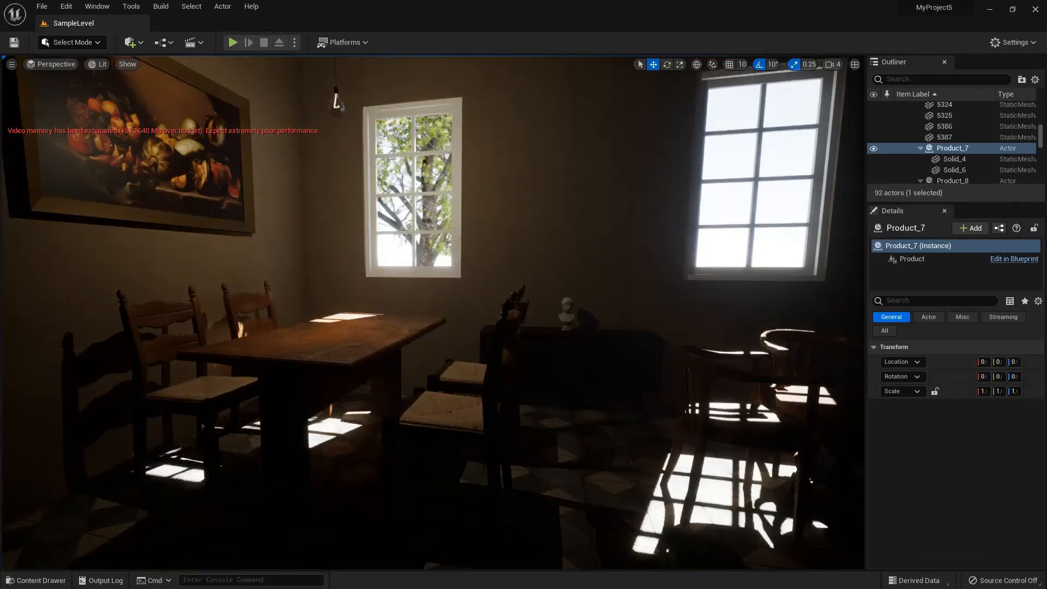
pyautogui.moveTo(346, 368); pyautogui.dragTo(450, 334, button='right')
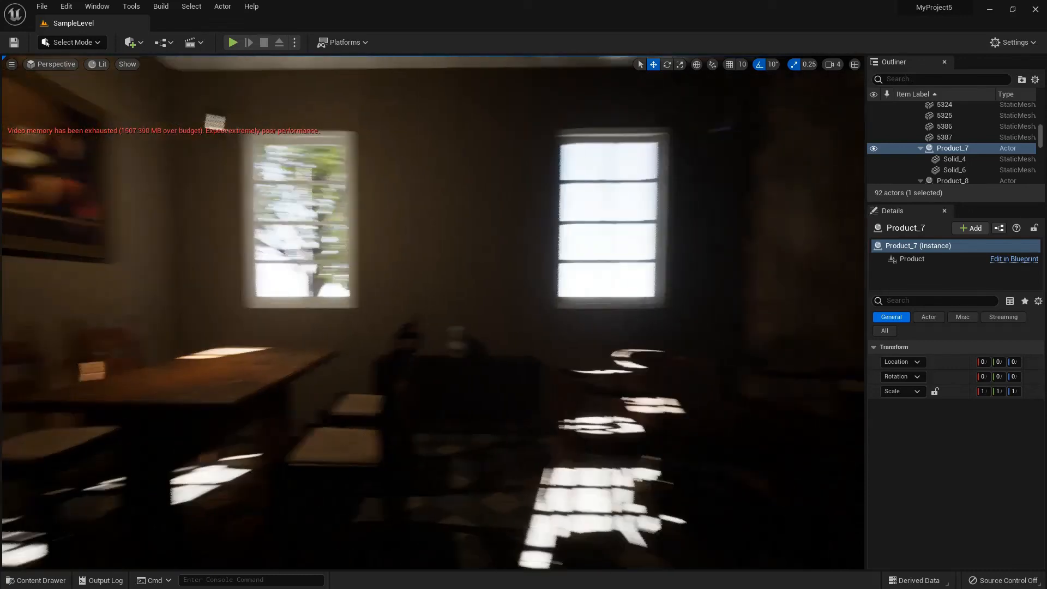